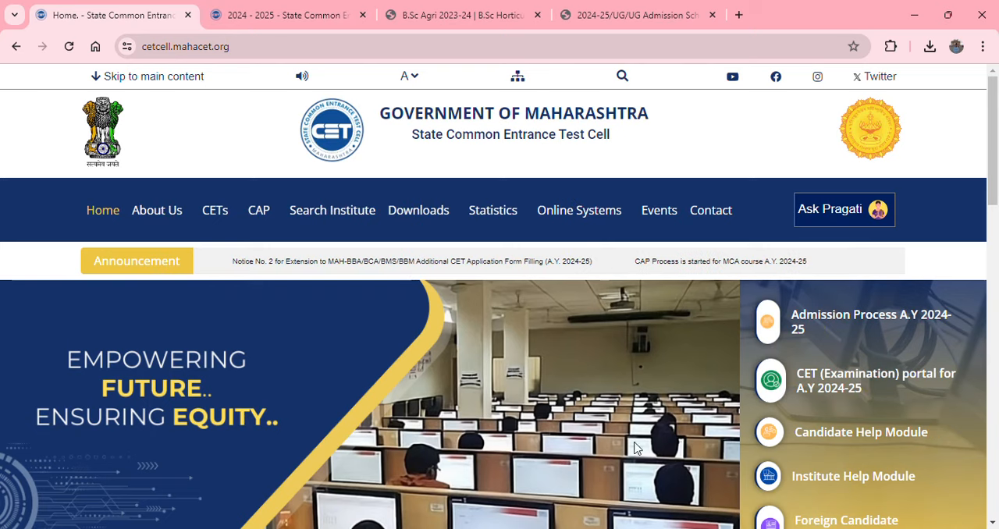
Open the Admission Process A.Y 2024-25 portal and go to Agriculture & Allied Courses under Agriculture Education
click(890, 319)
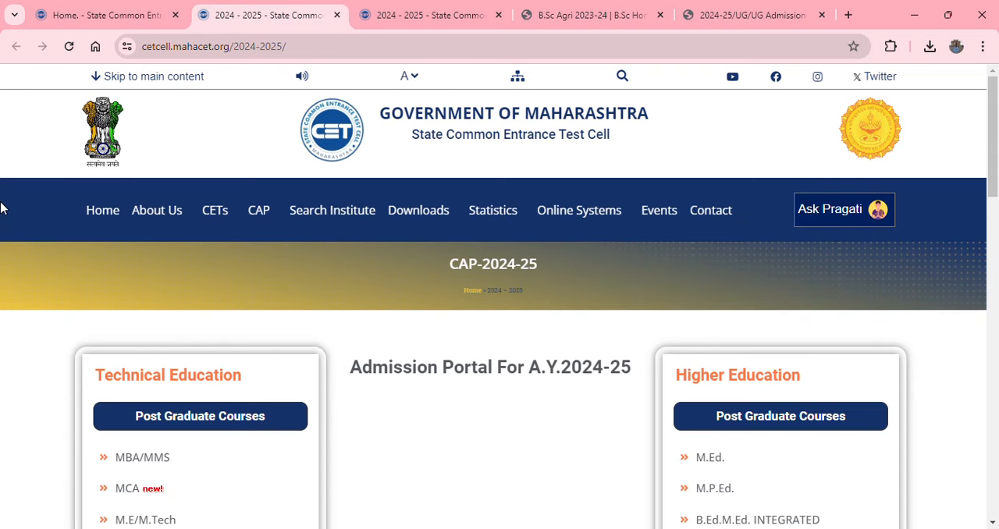
scroll(2, 208, down, 2)
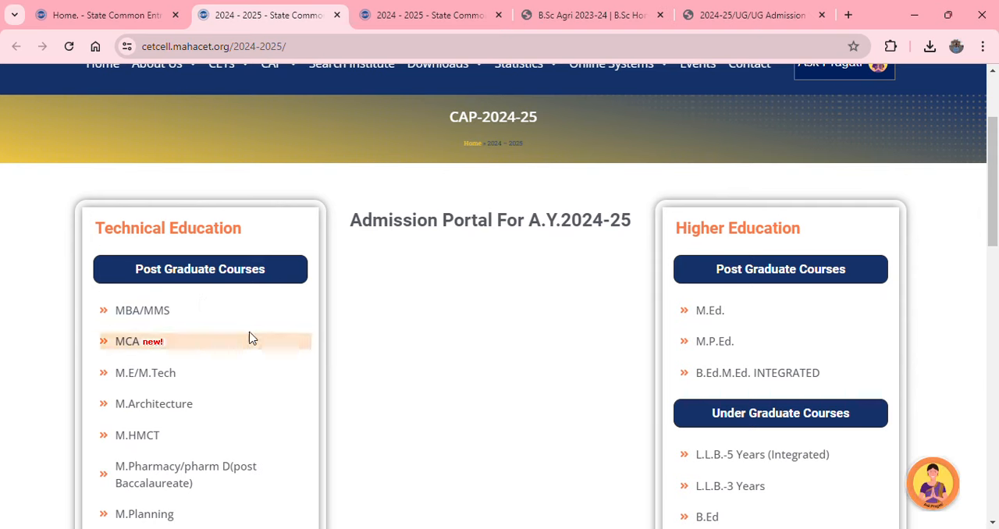
scroll(252, 338, down, 3)
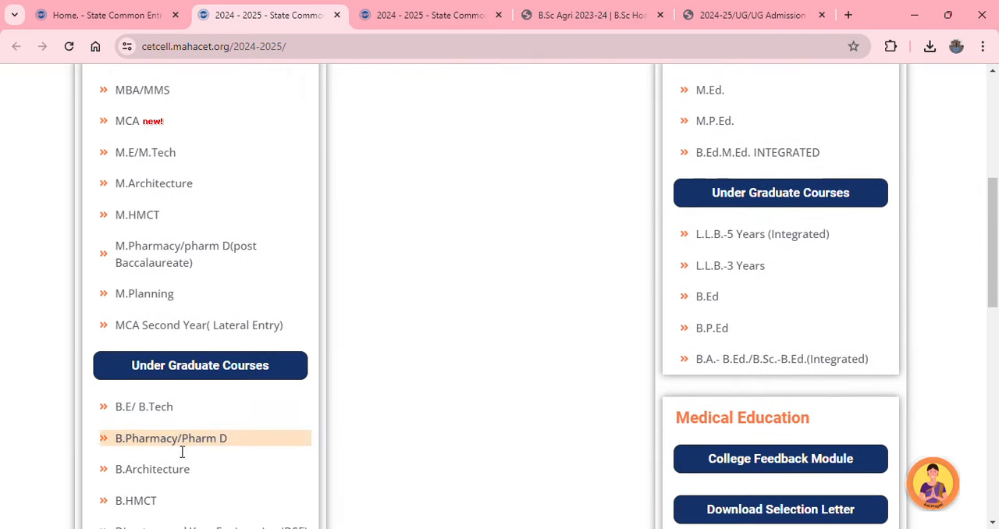
scroll(234, 433, down, 1)
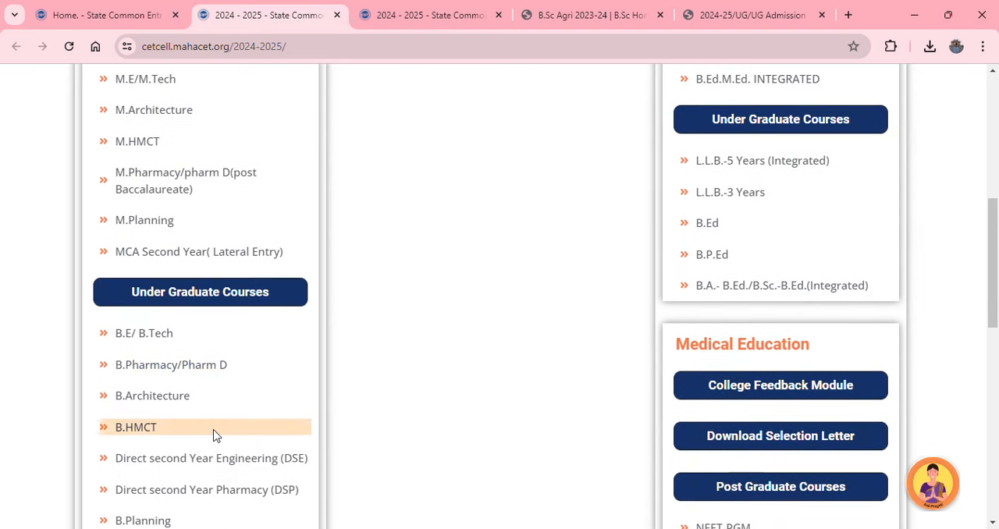
scroll(264, 398, down, 1)
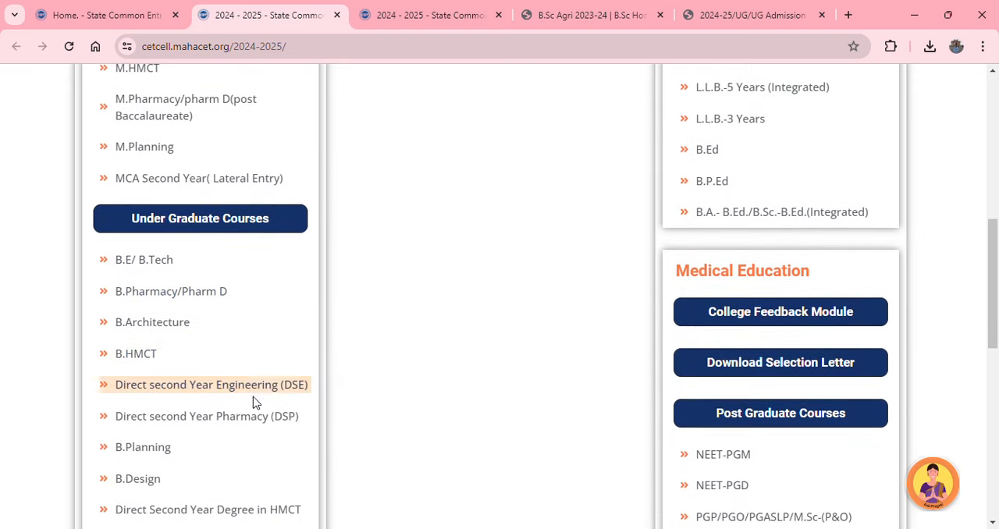
scroll(257, 399, down, 3)
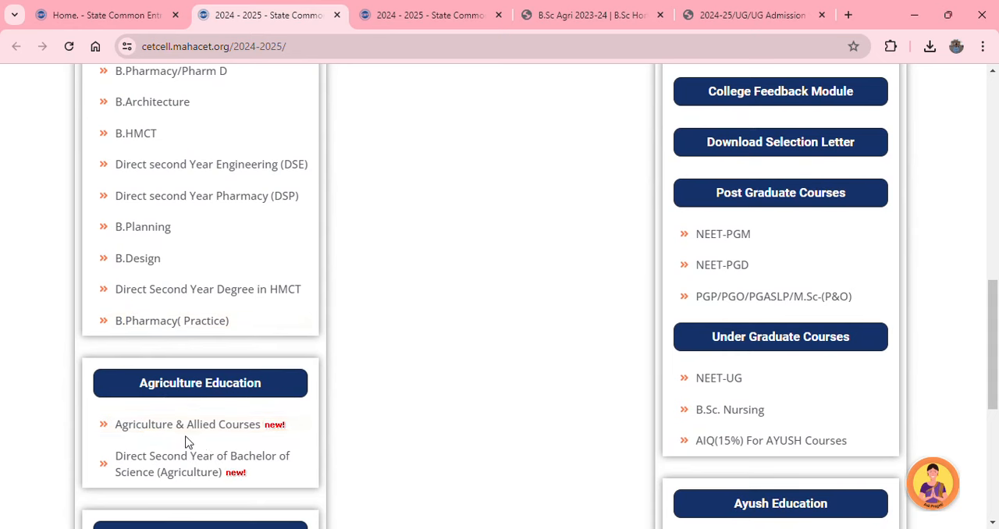
click(145, 426)
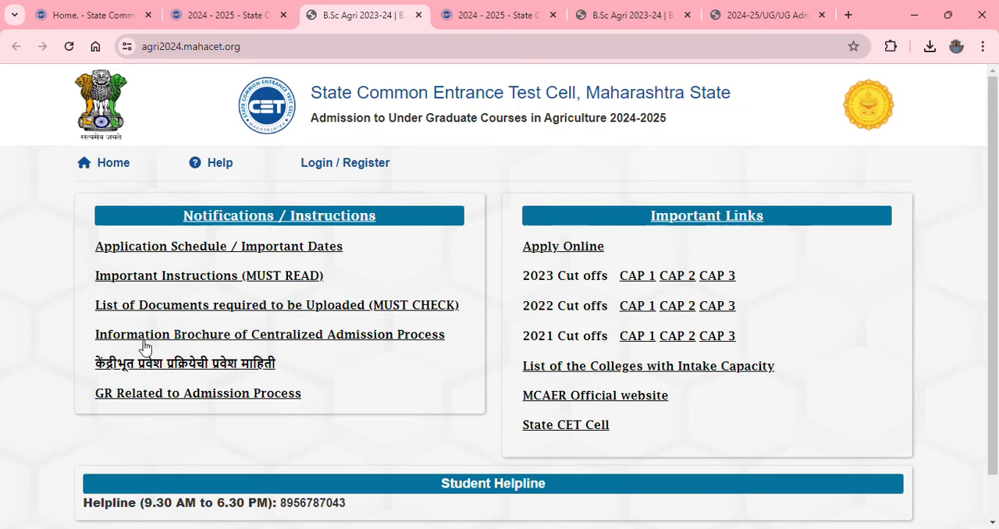
Open the Application Schedule / Important Dates document and review the merit list, allotment round and reporting dates
click(186, 253)
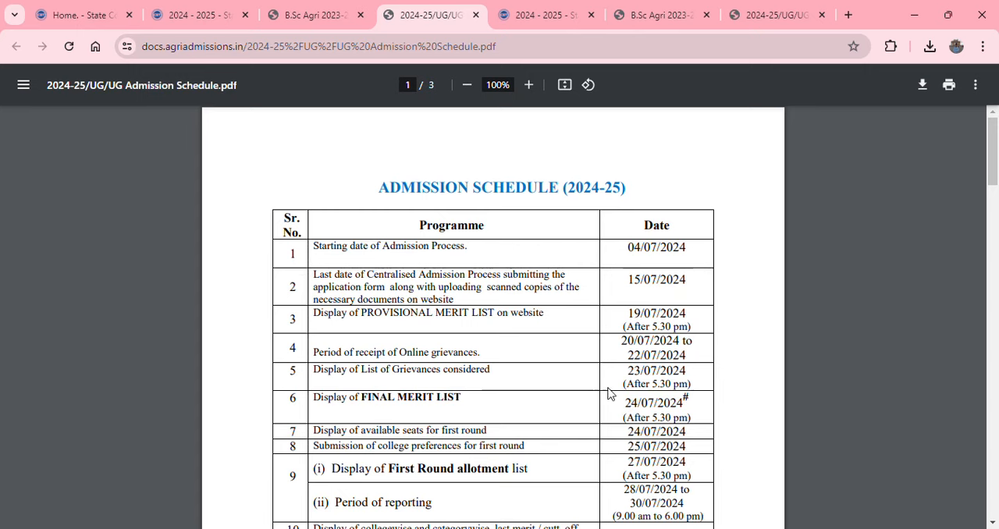
scroll(539, 383, down, 2)
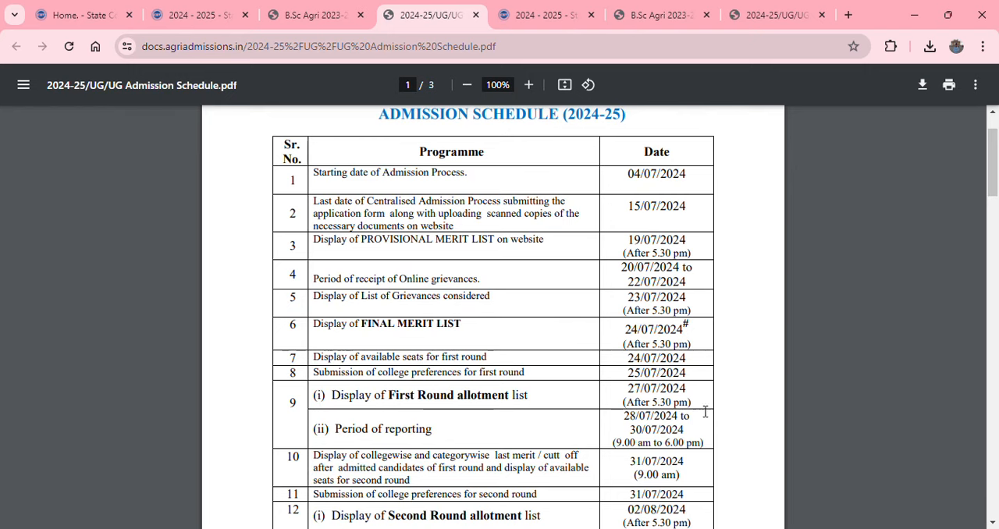
scroll(496, 411, down, 2)
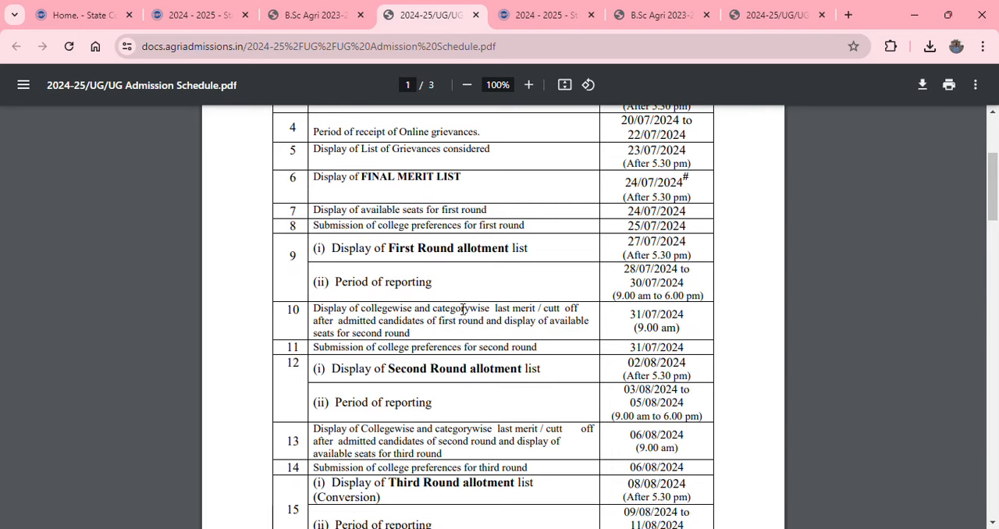
scroll(463, 309, down, 2)
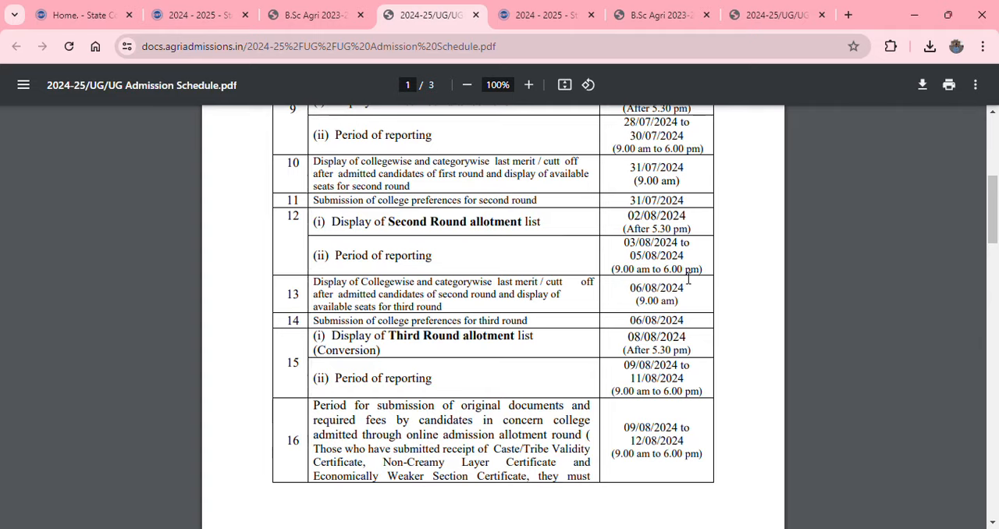
scroll(688, 278, down, 3)
scroll(687, 279, down, 4)
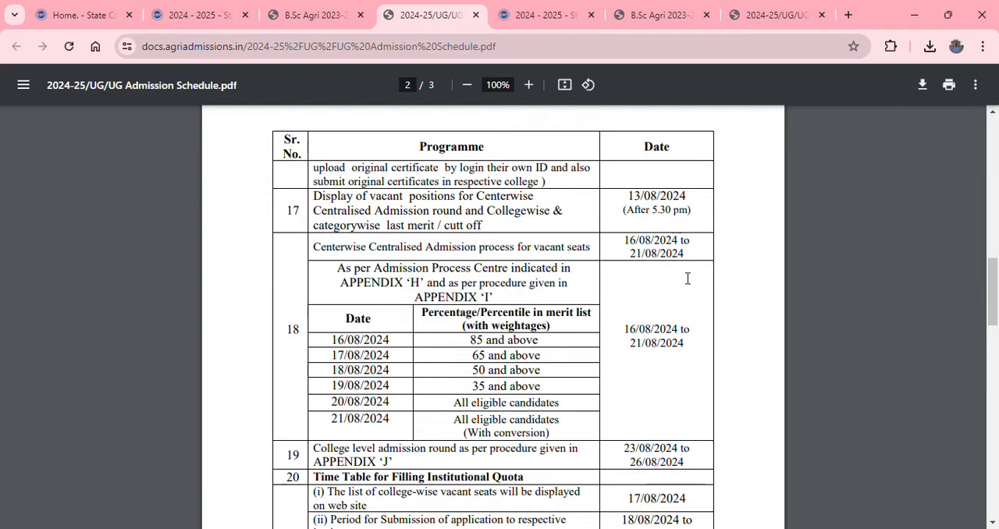
scroll(688, 279, up, 10)
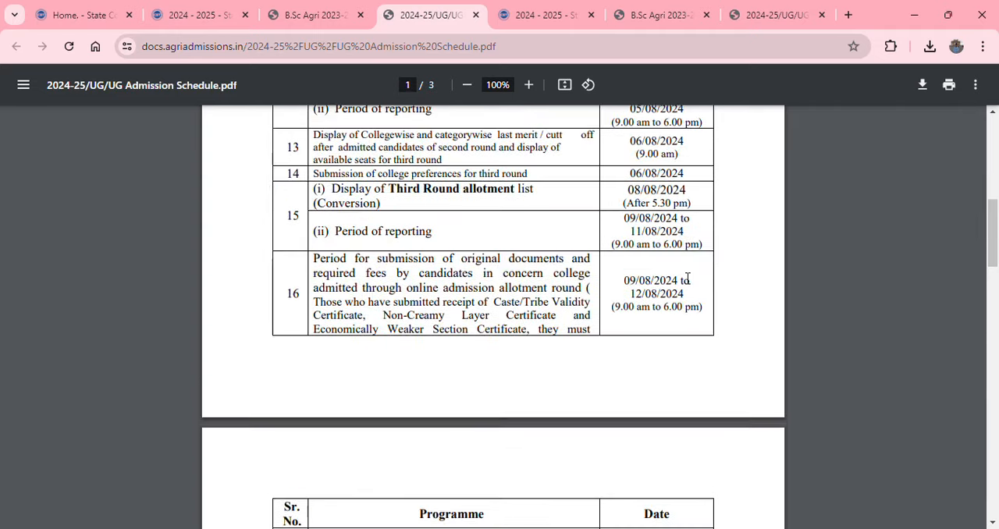
scroll(687, 279, up, 2)
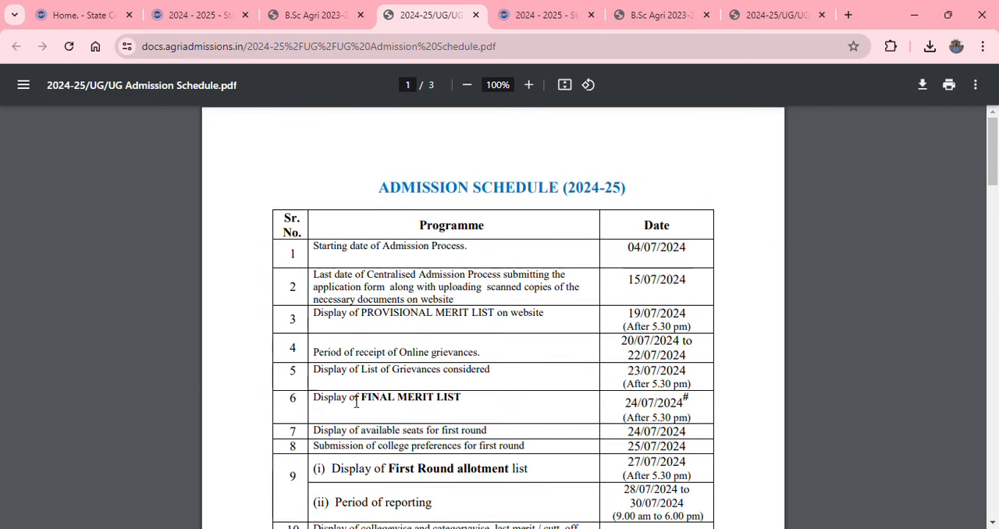
Return to the agriculture admission site, open Apply Online and start a new user registration
click(305, 16)
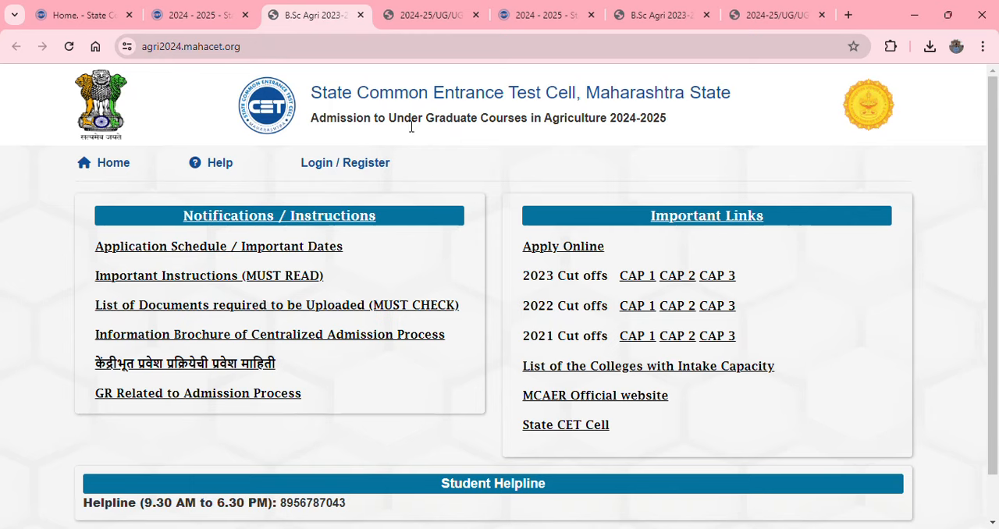
click(562, 248)
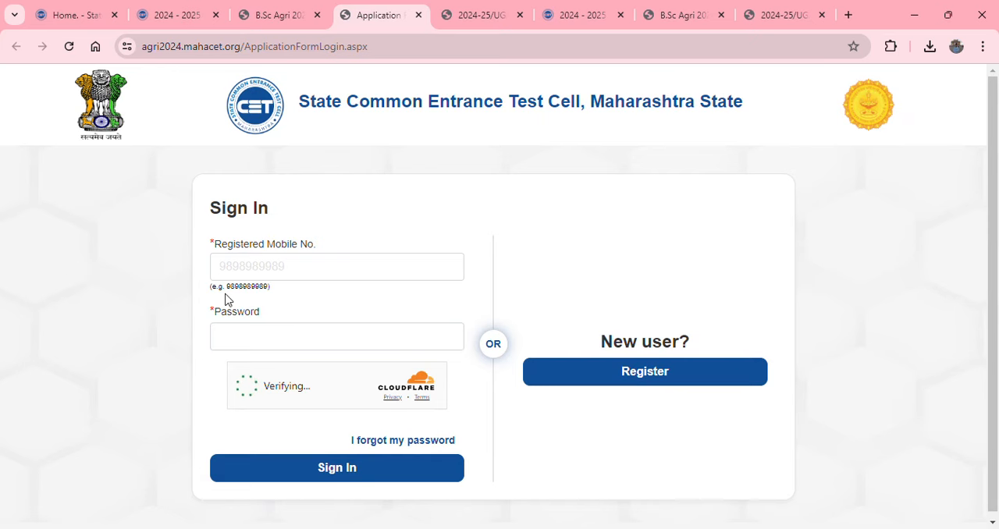
click(634, 374)
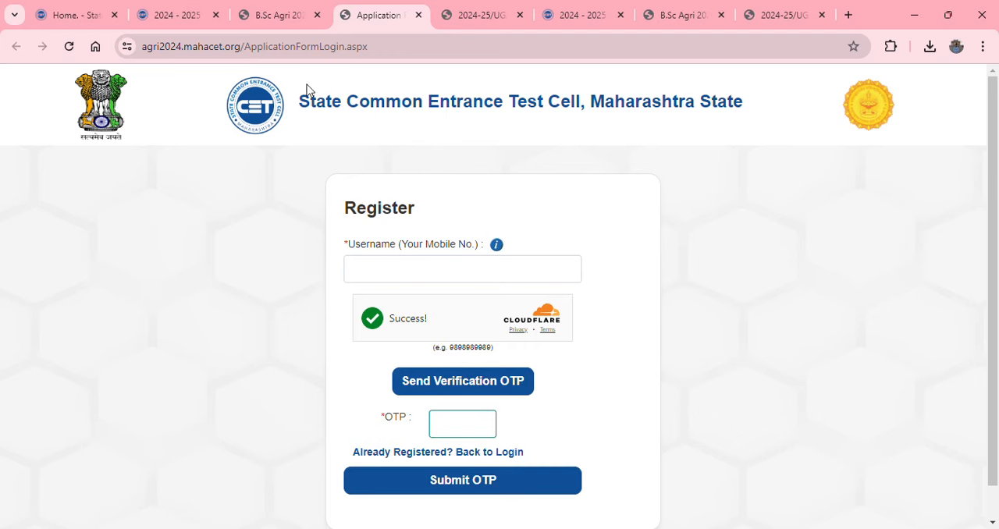
Enter the applicant's last name and check the gender, date of birth, password, city and captcha entries in the registration form
scroll(281, 314, down, 1)
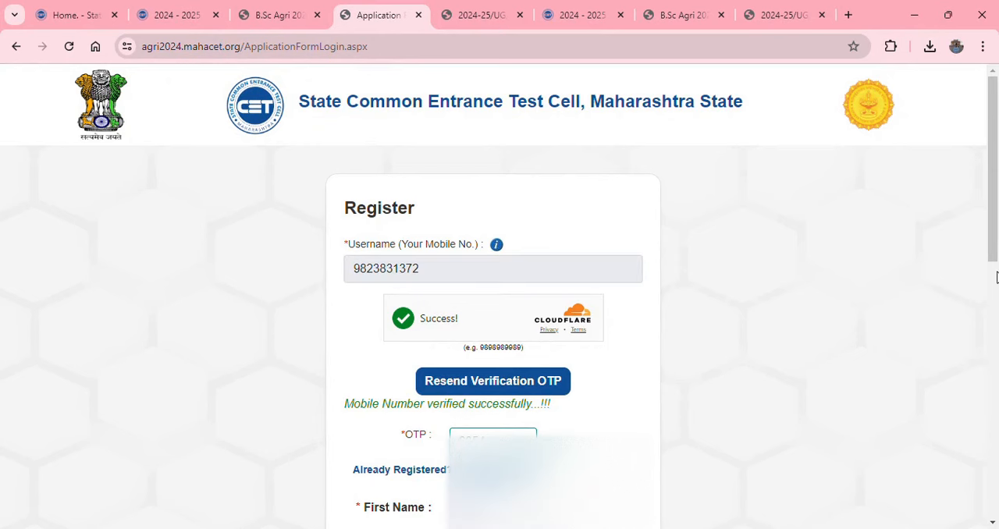
scroll(703, 347, down, 2)
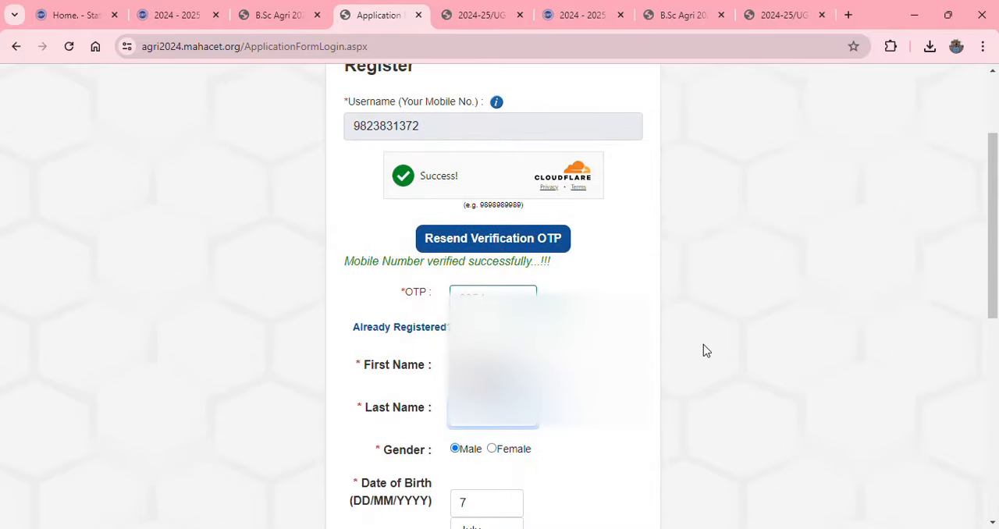
scroll(647, 286, down, 1)
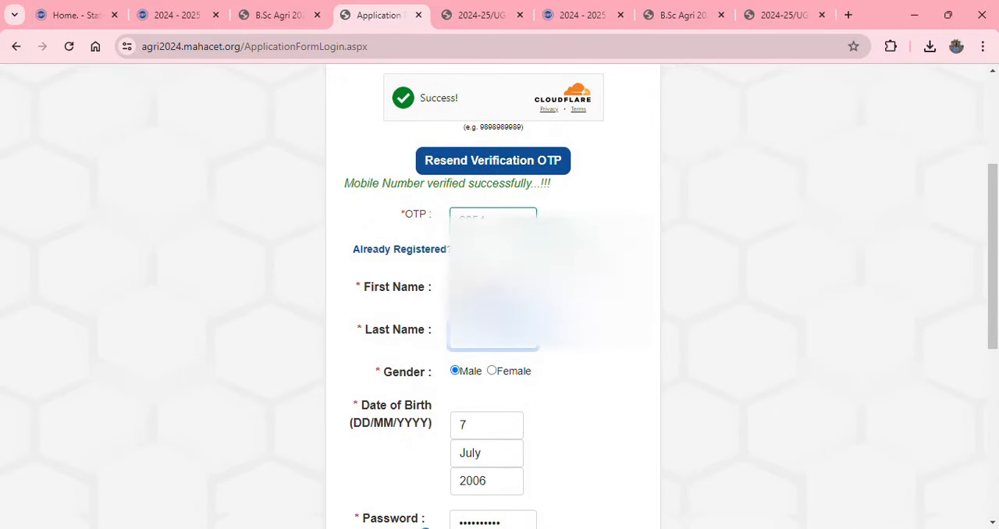
text(Dhatrak)
scroll(618, 241, down, 1)
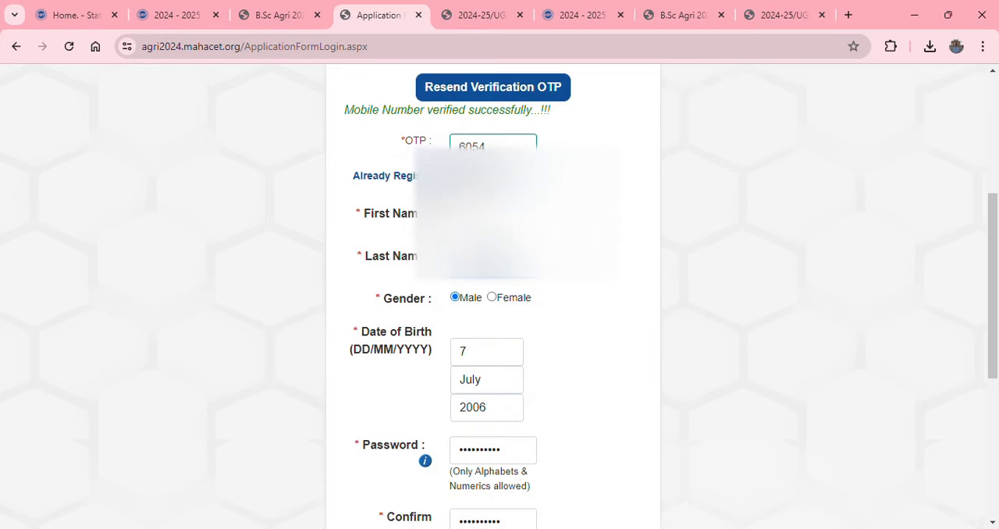
scroll(493, 296, down, 2)
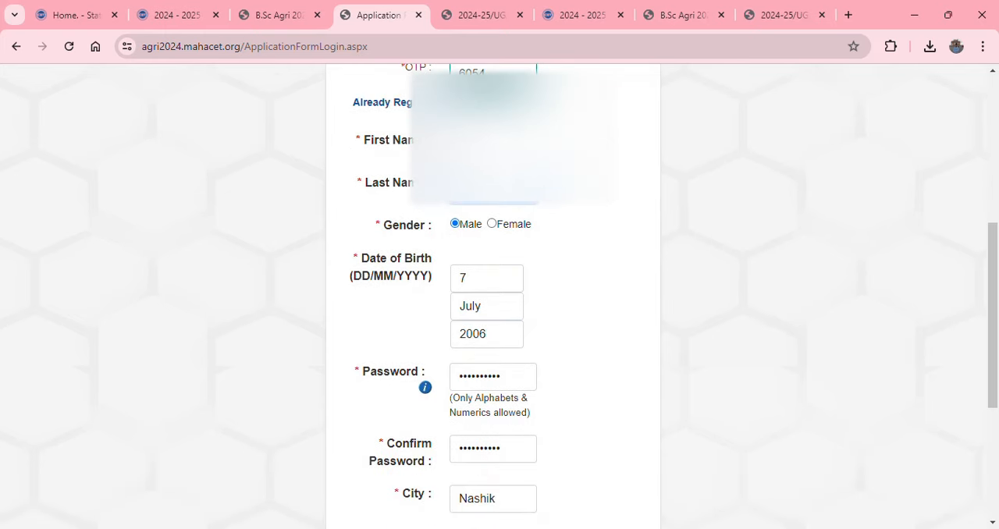
scroll(493, 296, down, 4)
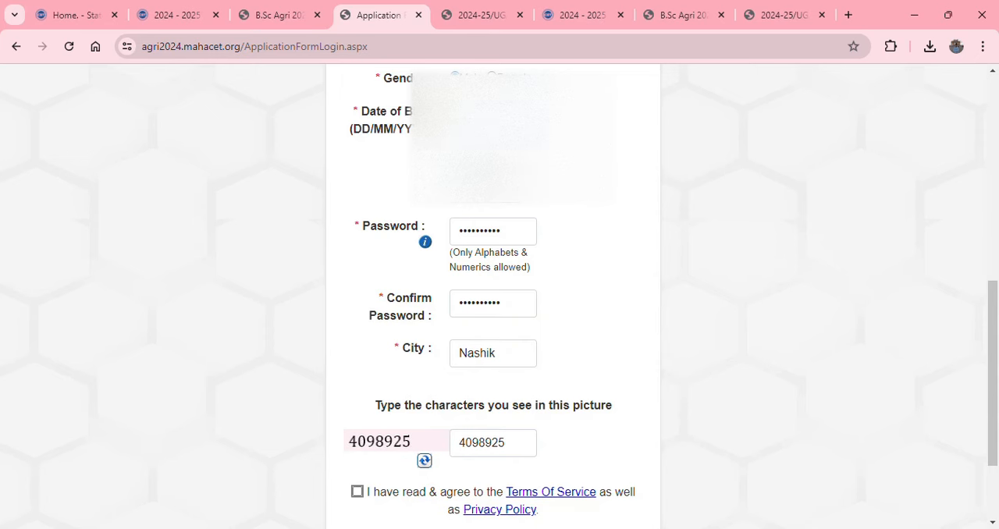
click(483, 162)
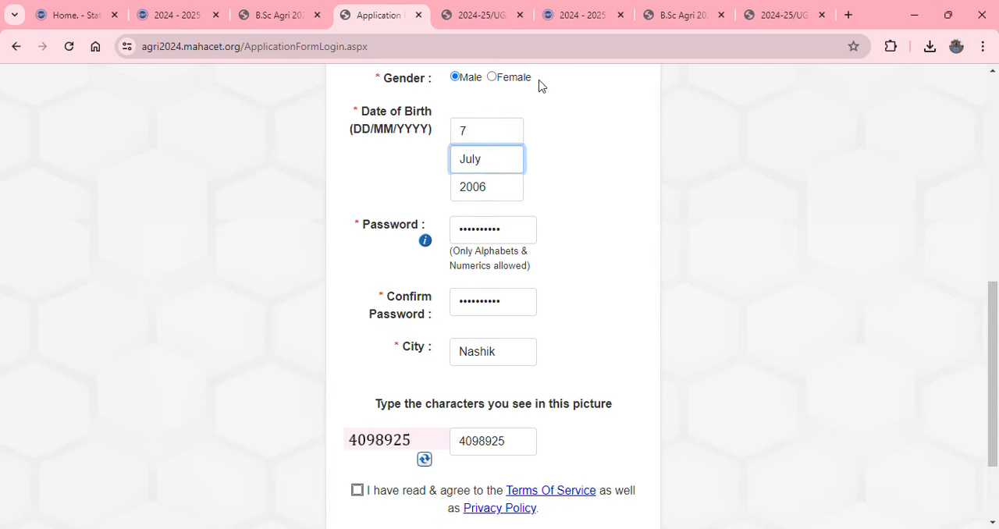
click(499, 195)
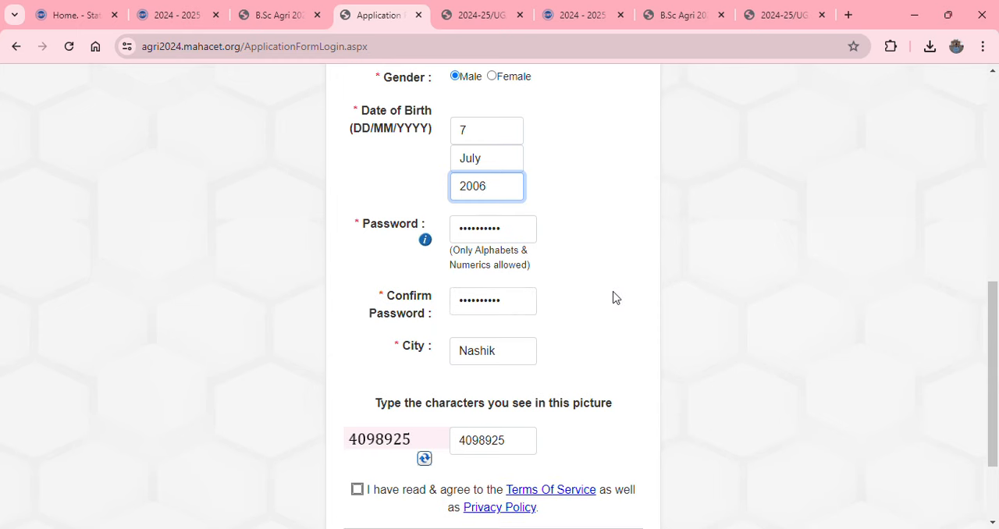
scroll(613, 297, down, 1)
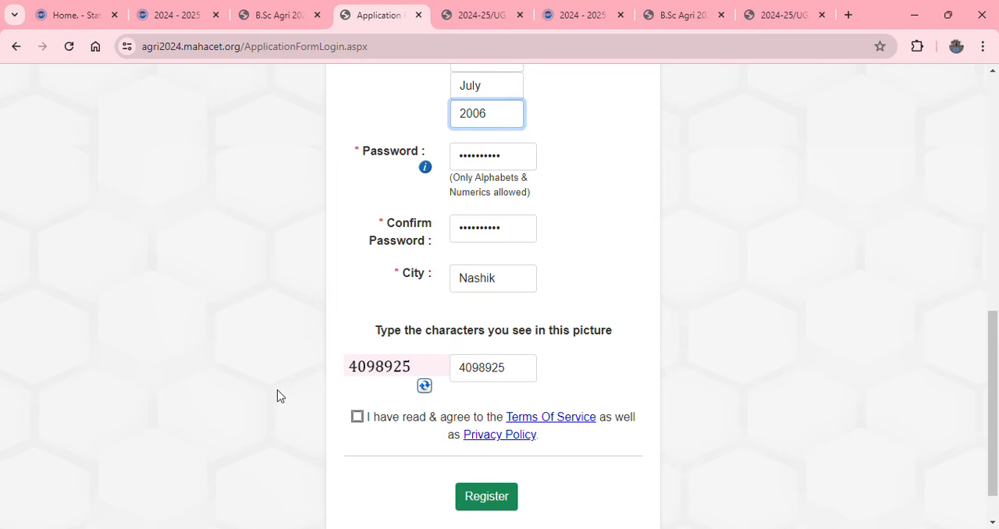
Agree to the Terms Of Service and Privacy Policy, submit the registration and acknowledge the confirmation message
click(357, 418)
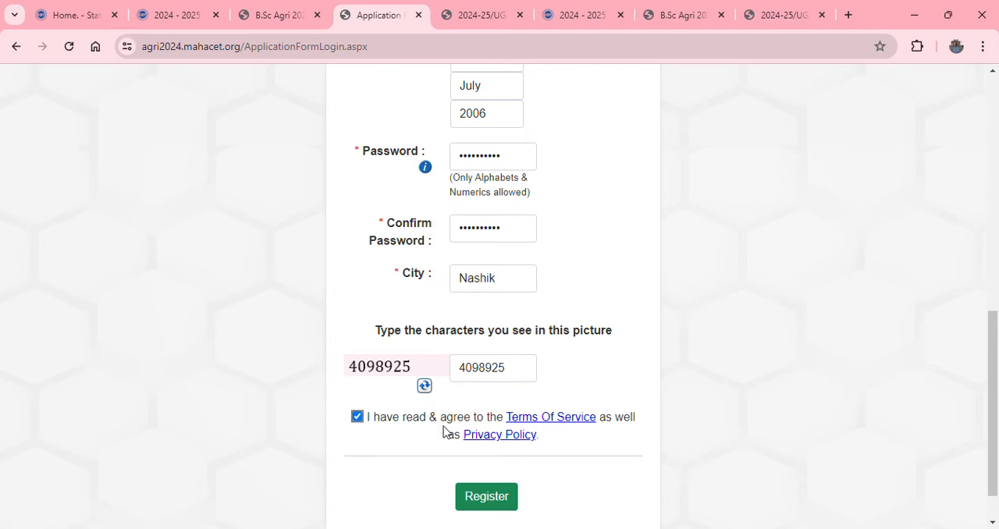
click(484, 498)
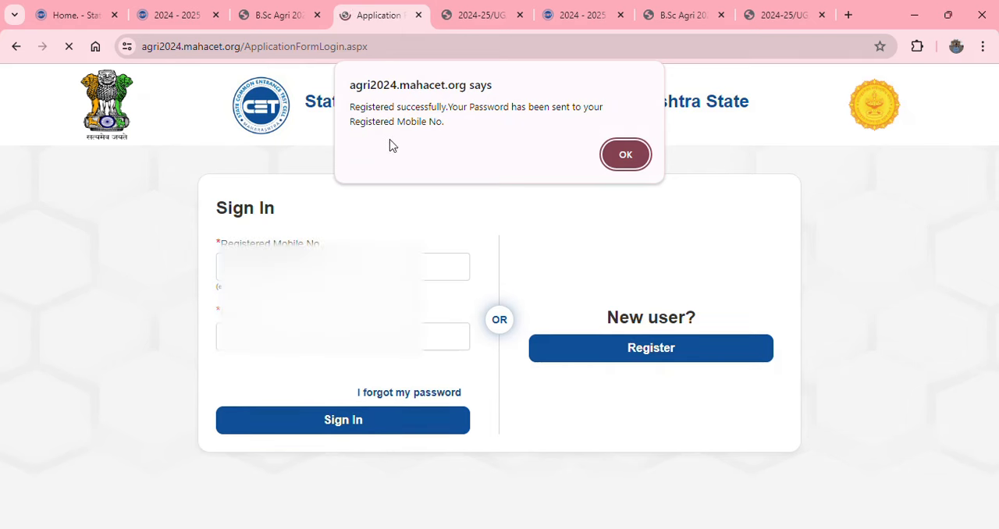
click(625, 155)
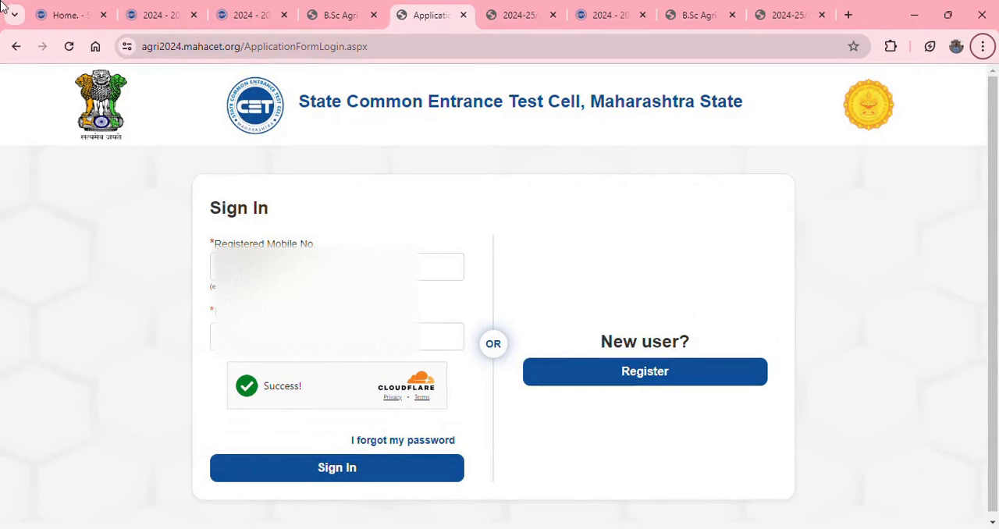
Sign in to the application portal with the registered mobile number and account password
click(273, 308)
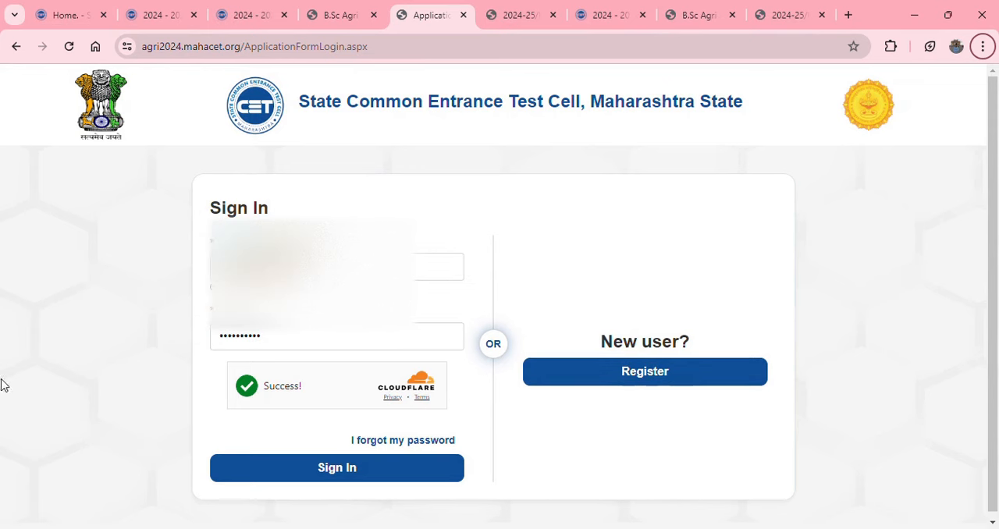
click(328, 341)
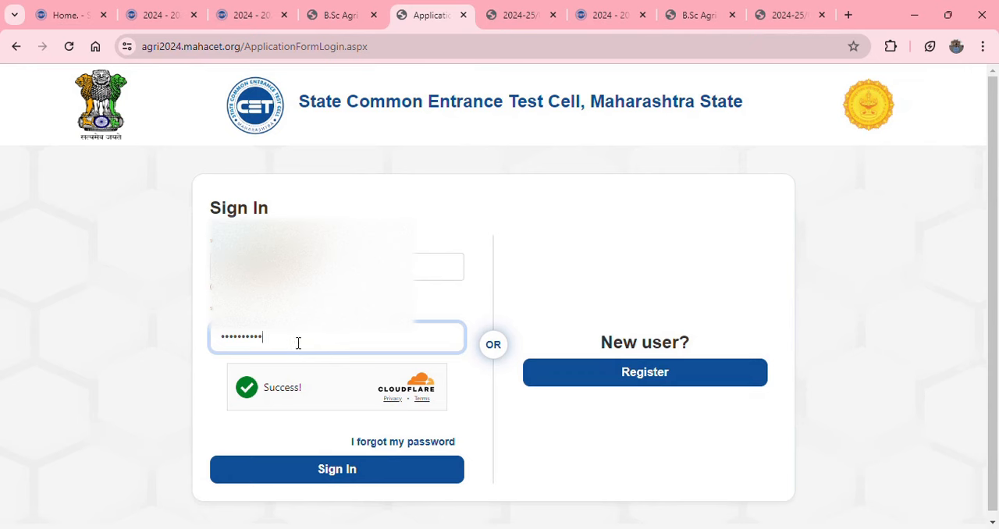
click(291, 478)
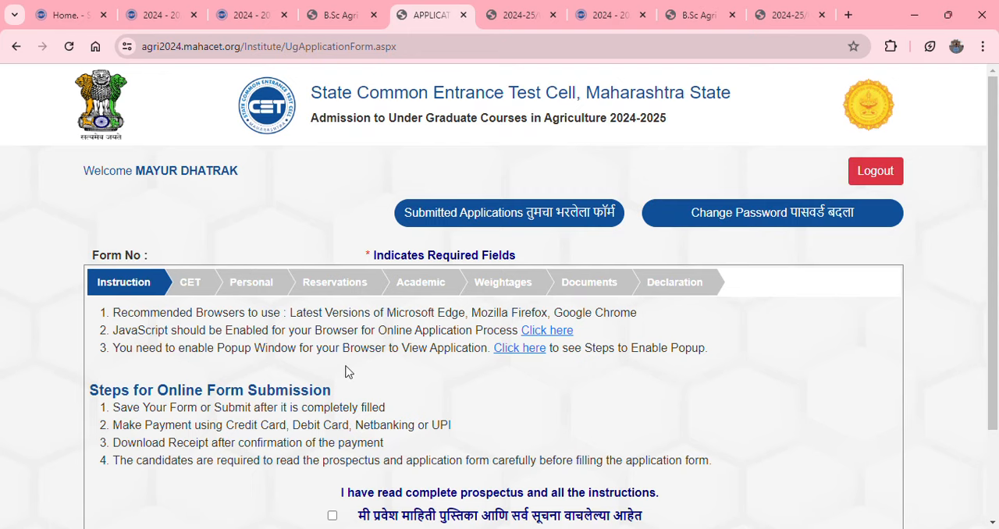
Confirm that the complete prospectus and all instructions have been read, and save and proceed to the CET section
scroll(346, 368, down, 3)
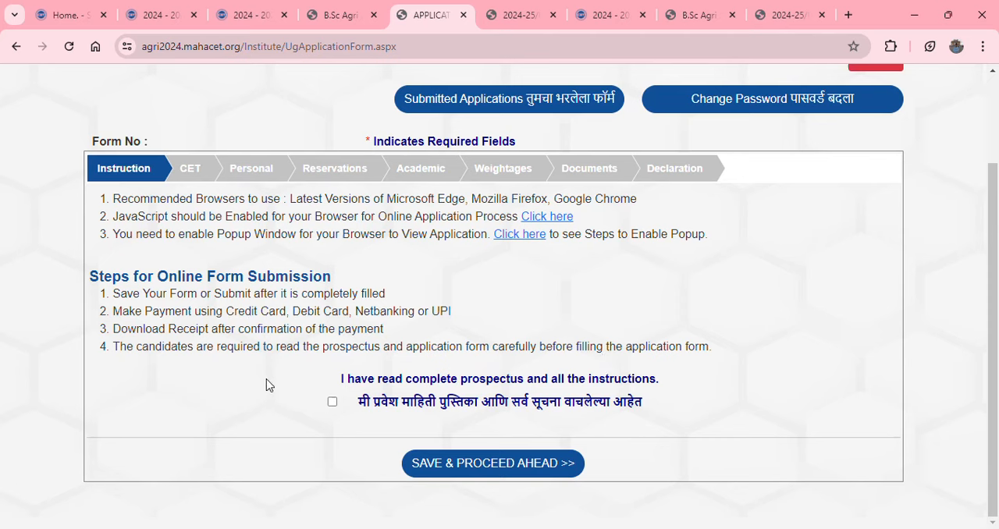
click(332, 404)
click(500, 467)
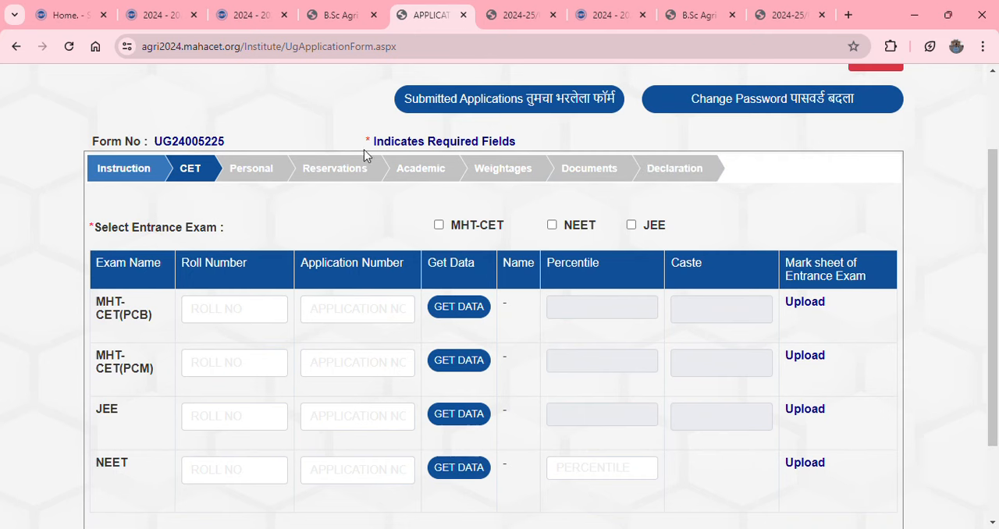
Select MHT-CET as the entrance exam and set its exam group to PCM
click(439, 225)
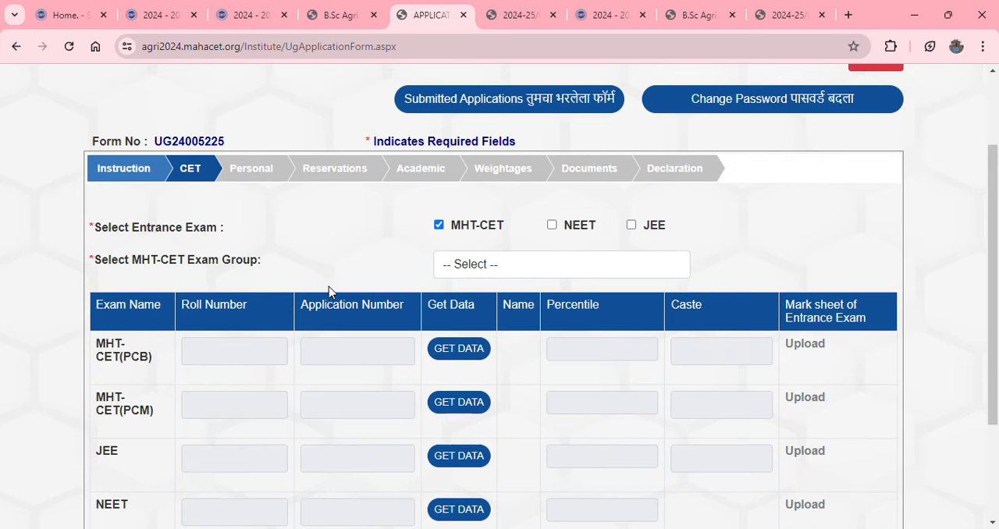
click(561, 270)
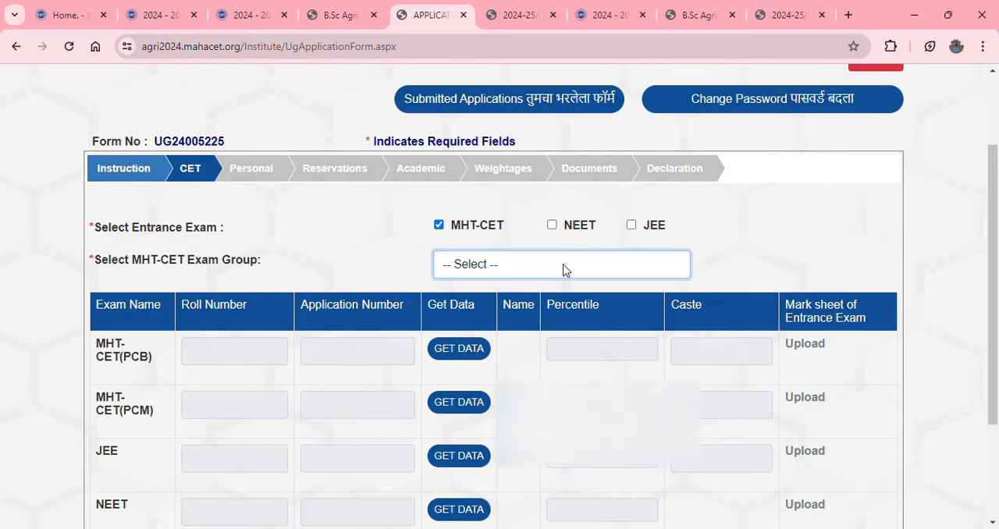
click(521, 318)
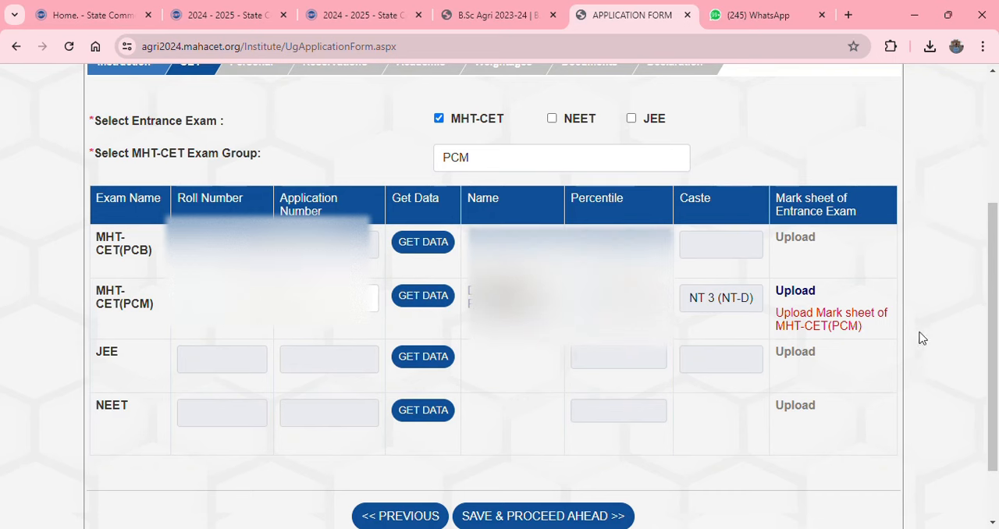
Choose the entrance exam mark sheet file and upload it for MHT-CET(PCM)
click(795, 291)
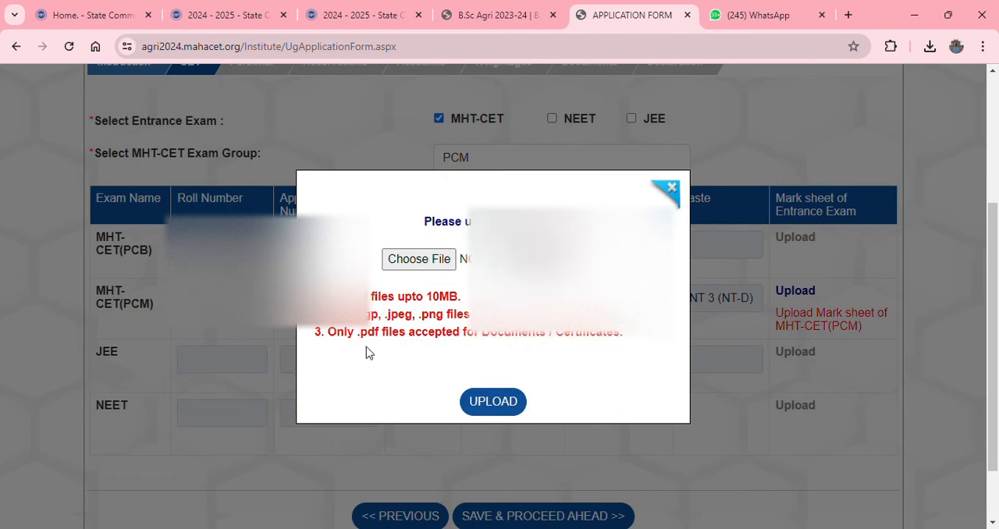
click(415, 260)
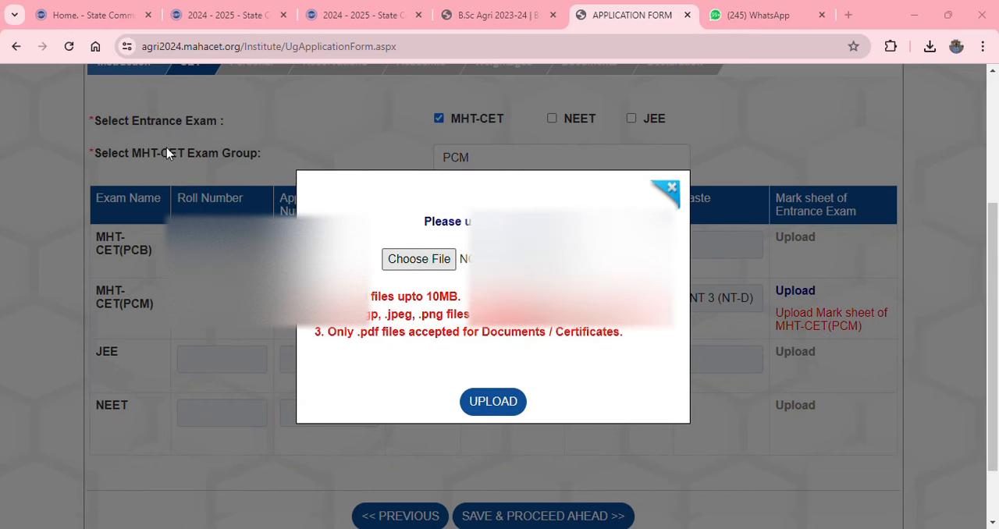
click(491, 414)
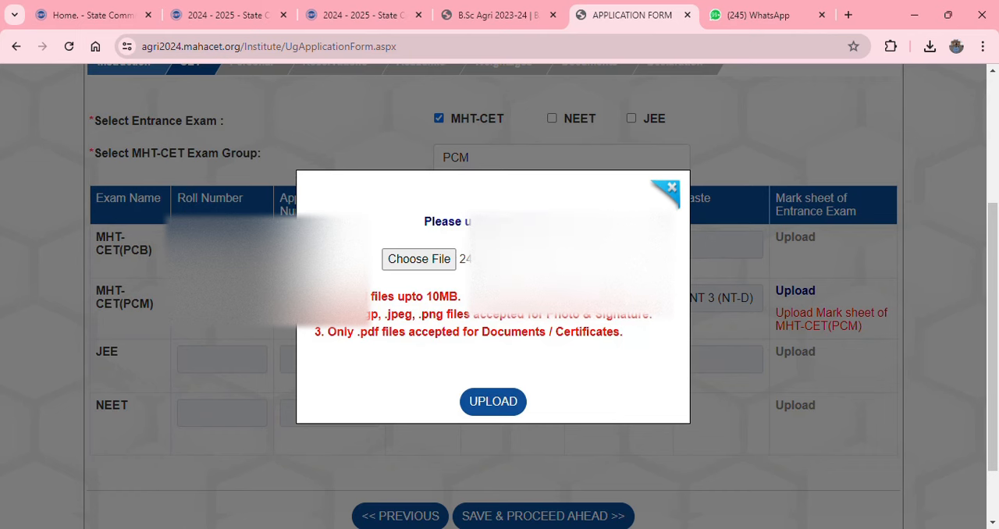
click(494, 402)
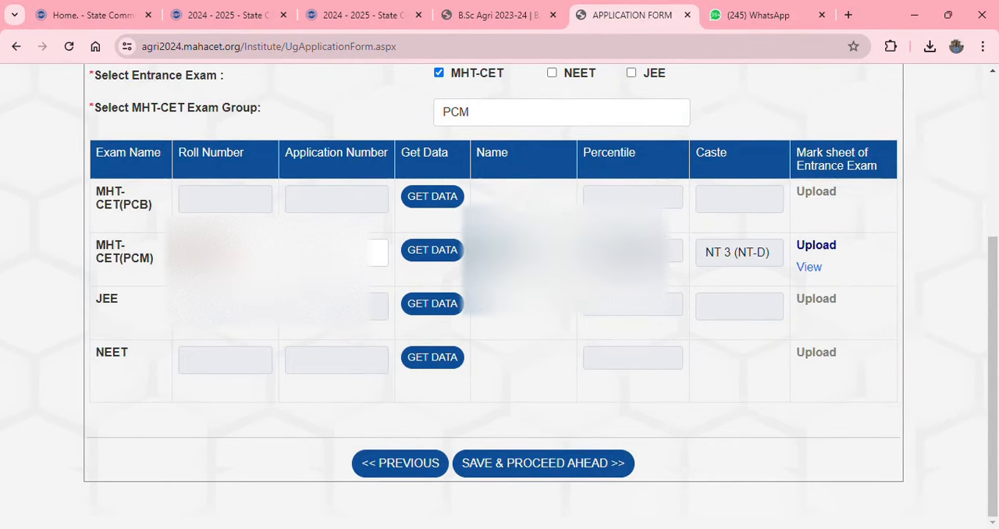
Save the CET section and proceed to the Personal section of the application
click(531, 468)
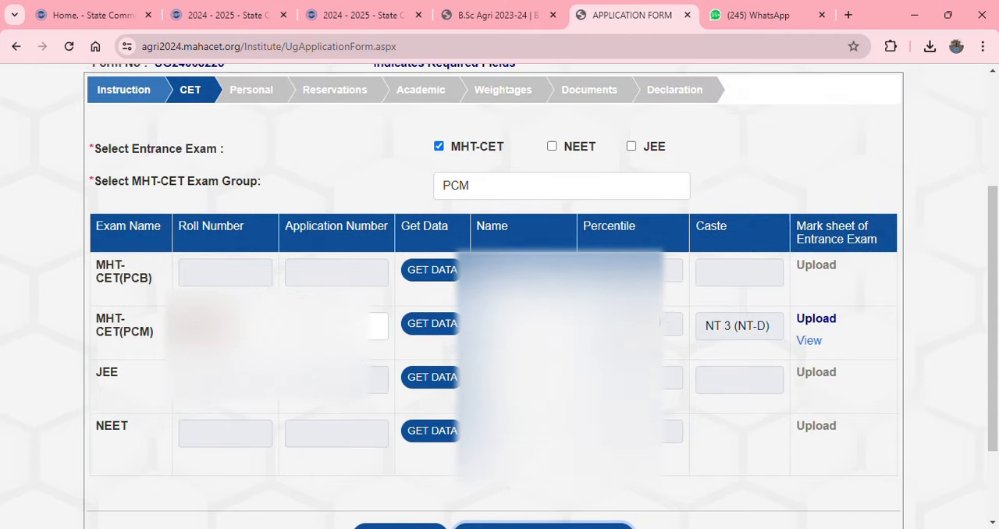
scroll(303, 346, up, 2)
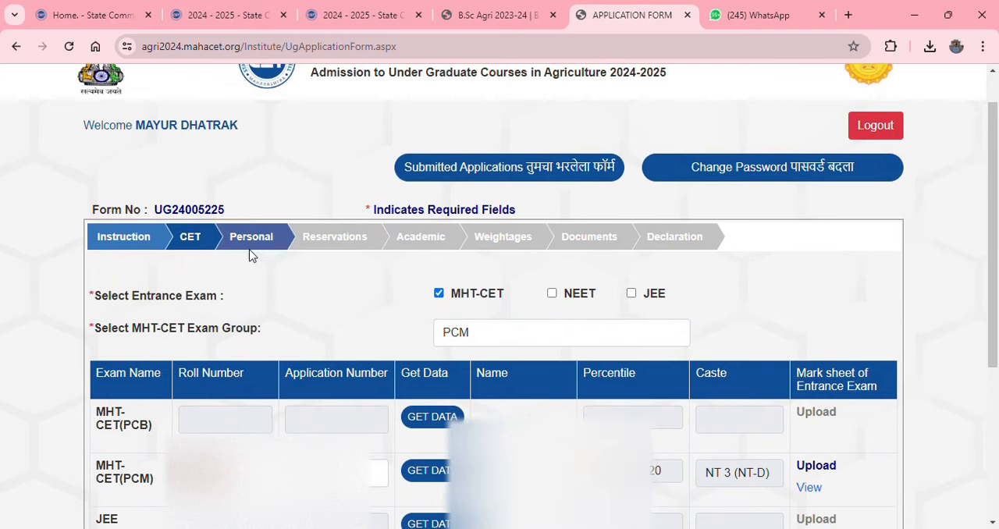
click(249, 256)
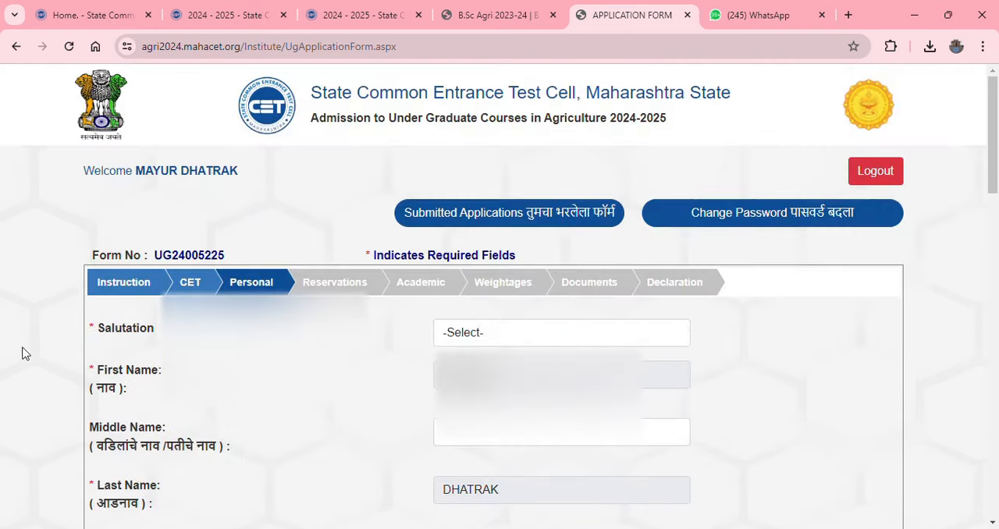
Set the applicant's salutation to Mr. and fill in the middle name
click(478, 342)
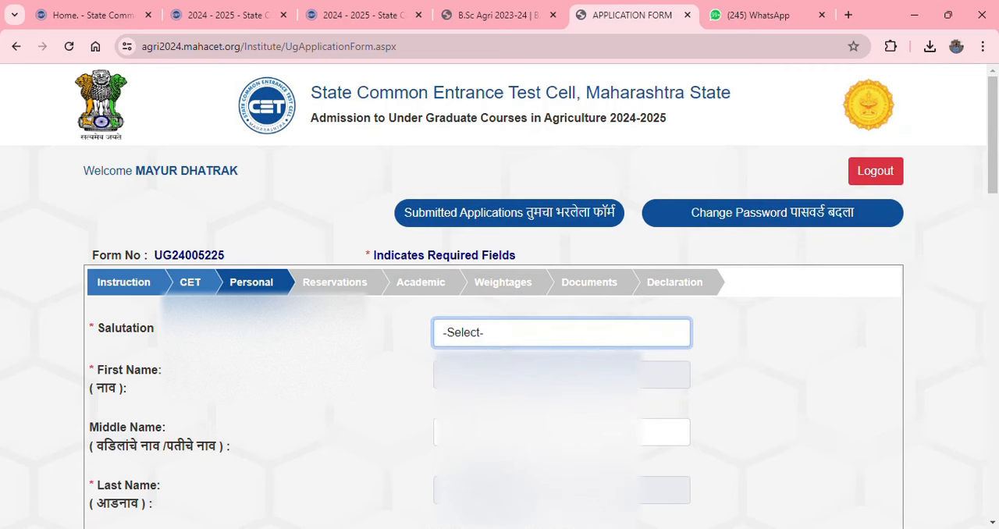
key(Down)
click(501, 433)
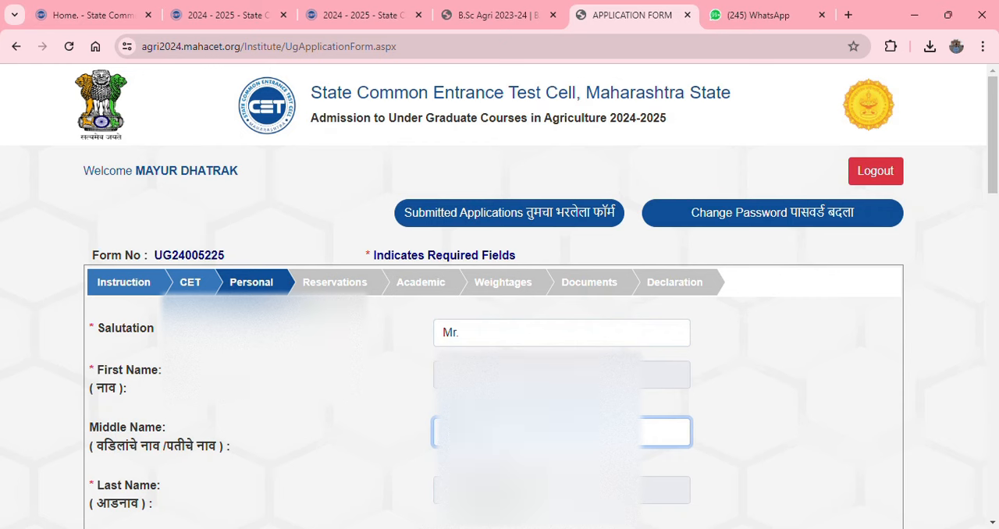
Enter the applicant's e-mail address in the personal details and remove the stray character from it
scroll(277, 250, down, 3)
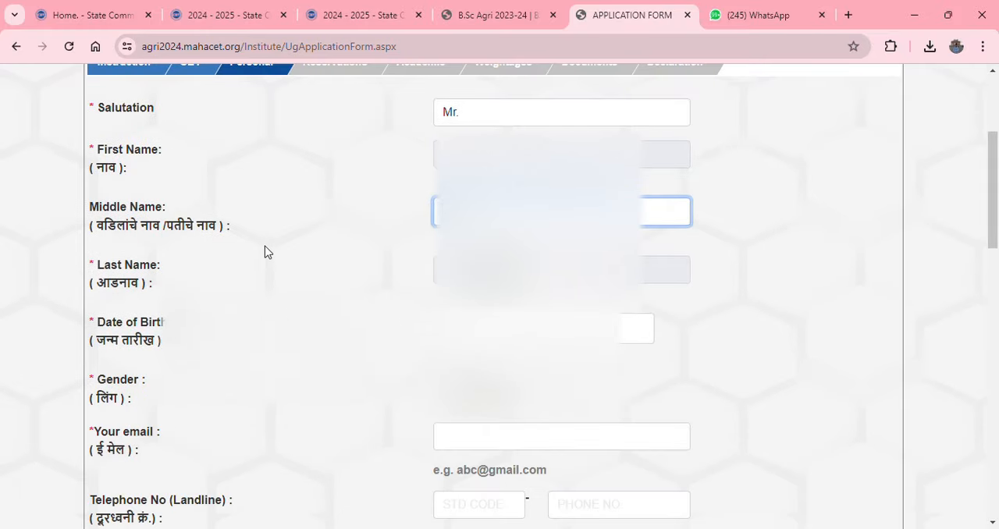
scroll(339, 286, down, 1)
scroll(584, 249, down, 2)
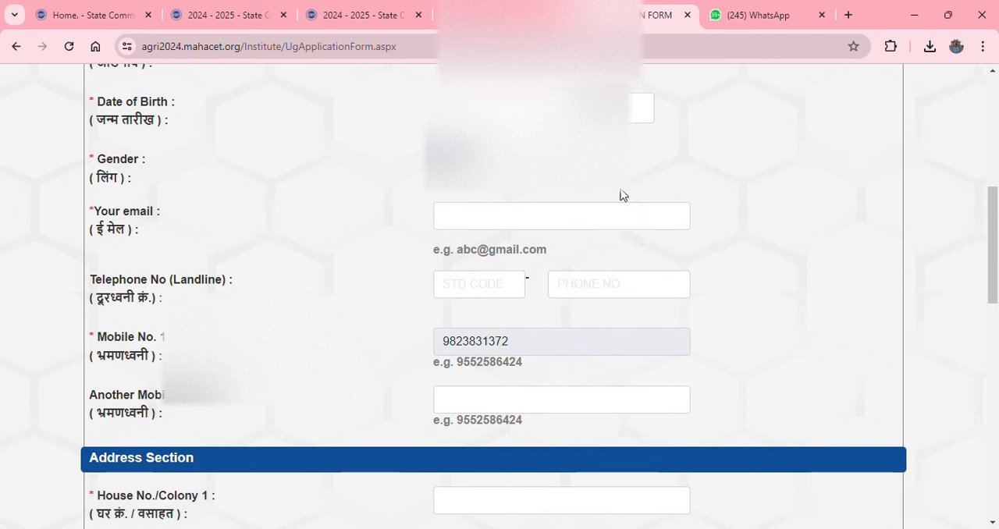
click(490, 225)
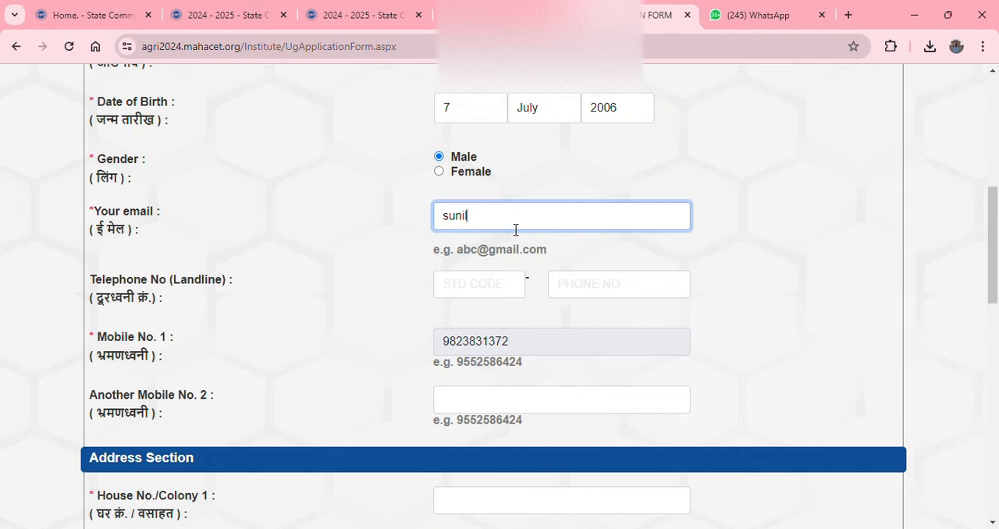
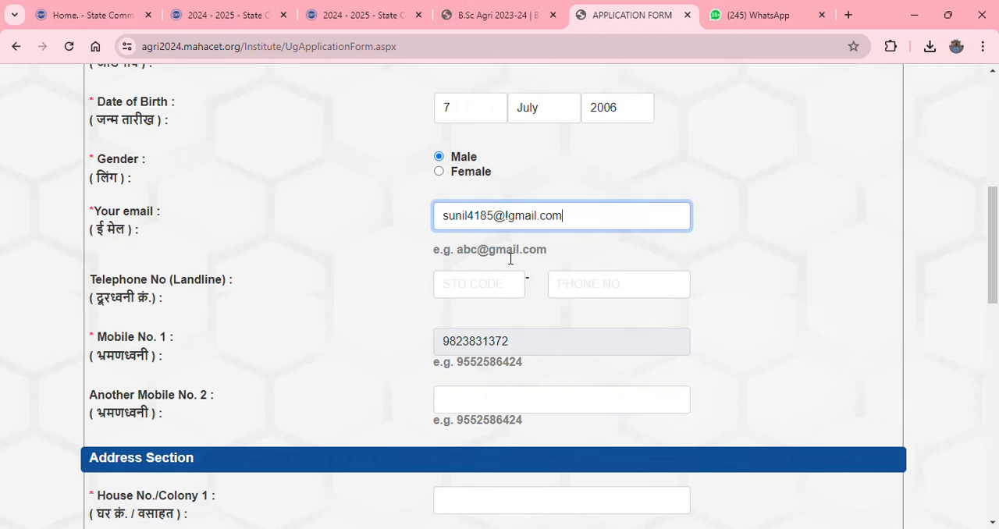
click(512, 218)
key(BackSpace)
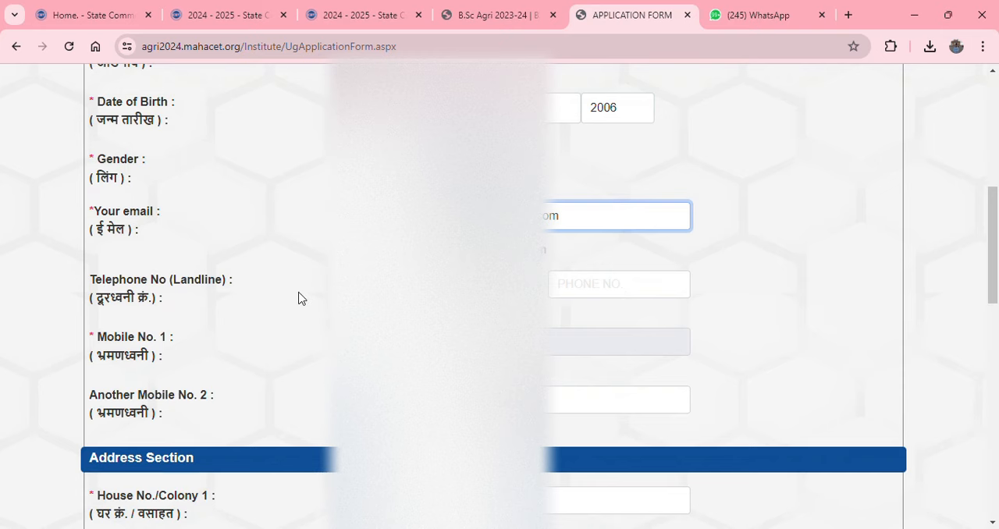
Fill in the applicant's house or colony and major landmark in the Address Section, and select the state
scroll(289, 297, down, 2)
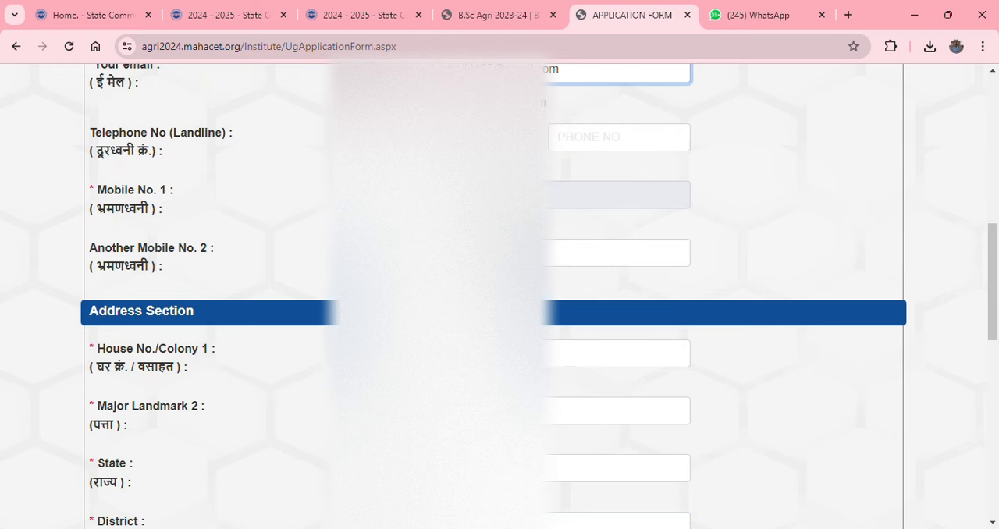
scroll(375, 273, down, 2)
click(468, 206)
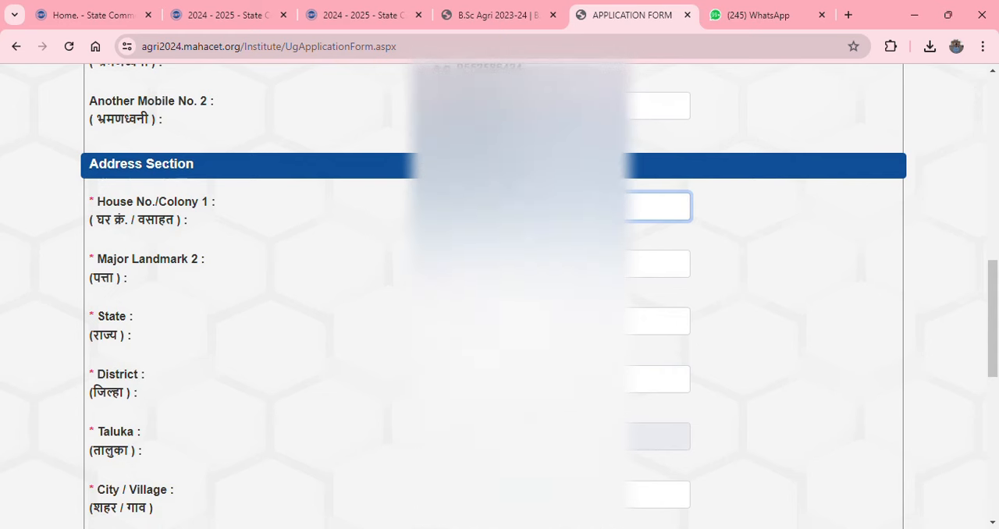
click(523, 264)
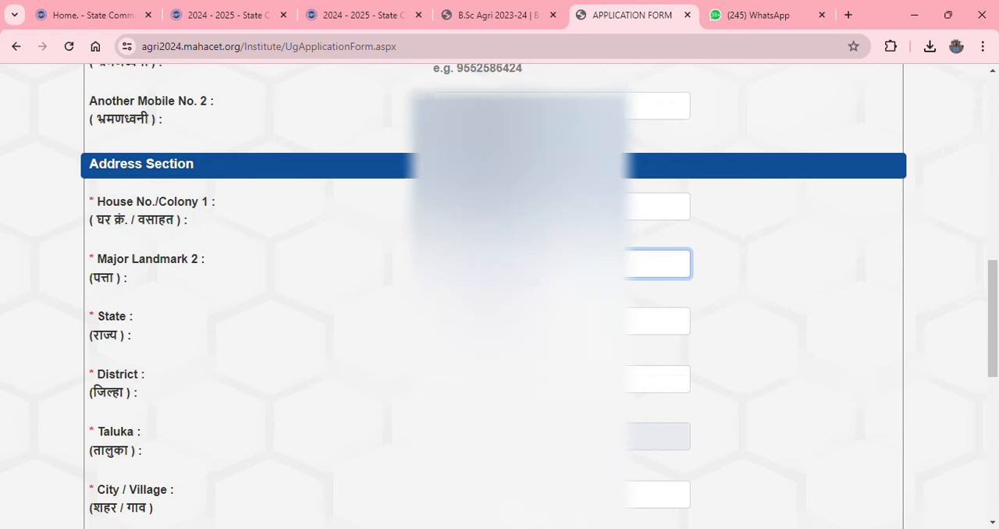
key(Tab)
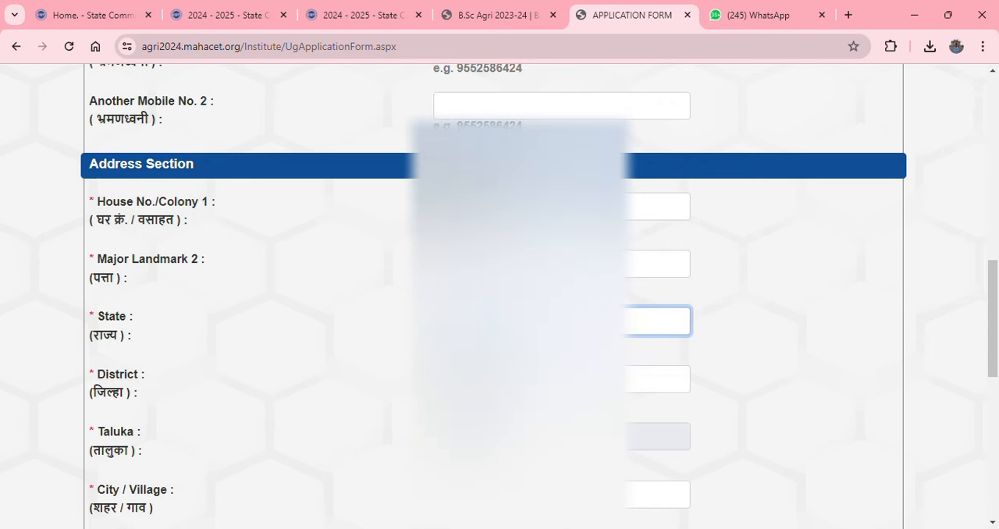
Select the applicant's district and taluka in the Address Section
click(562, 379)
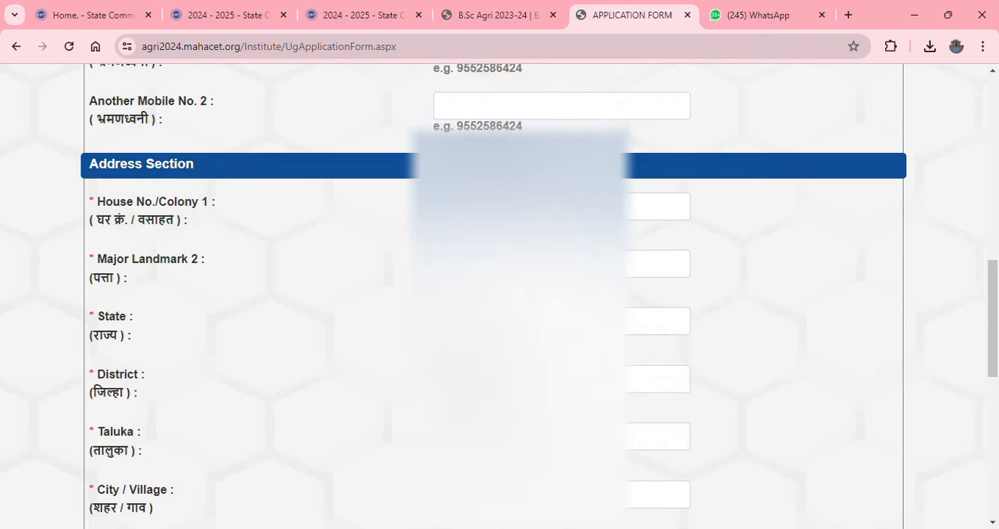
click(562, 379)
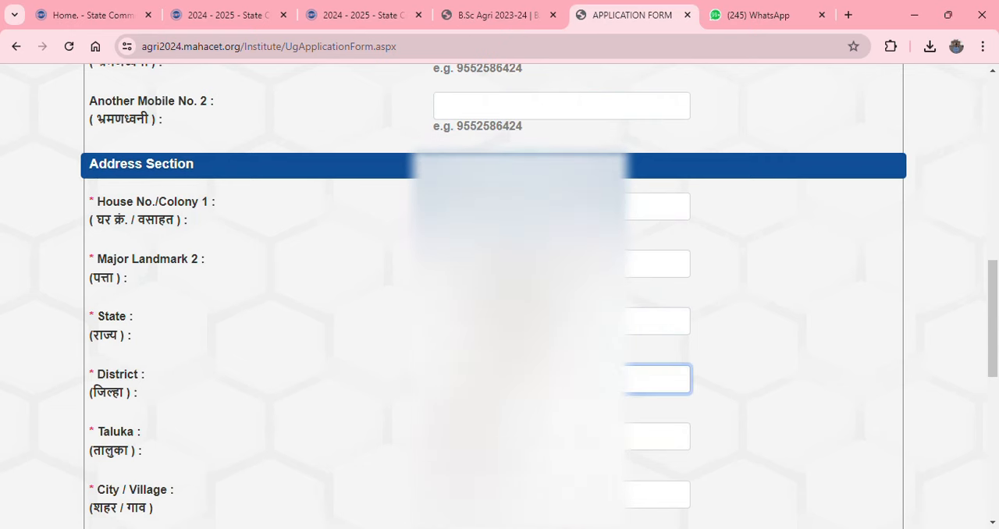
scroll(499, 297, down, 1)
click(561, 363)
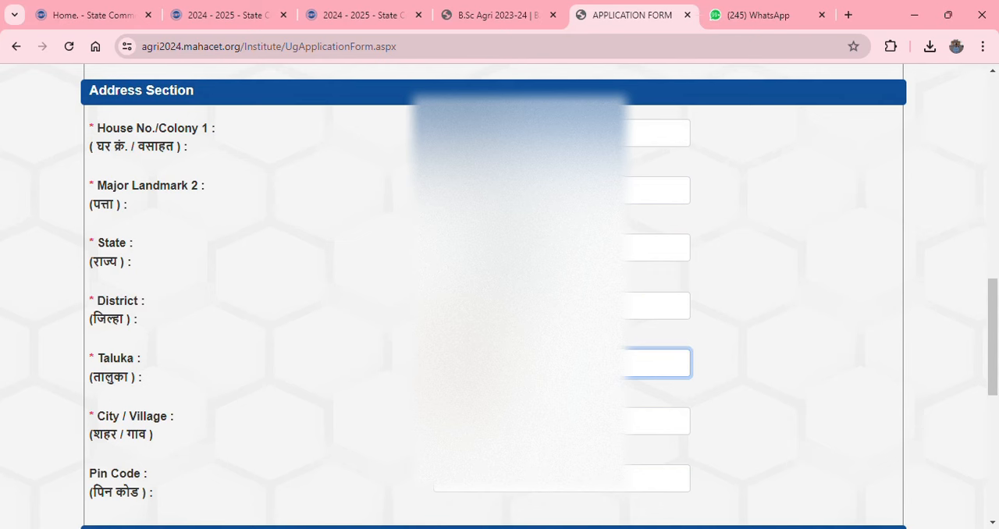
click(812, 346)
click(525, 363)
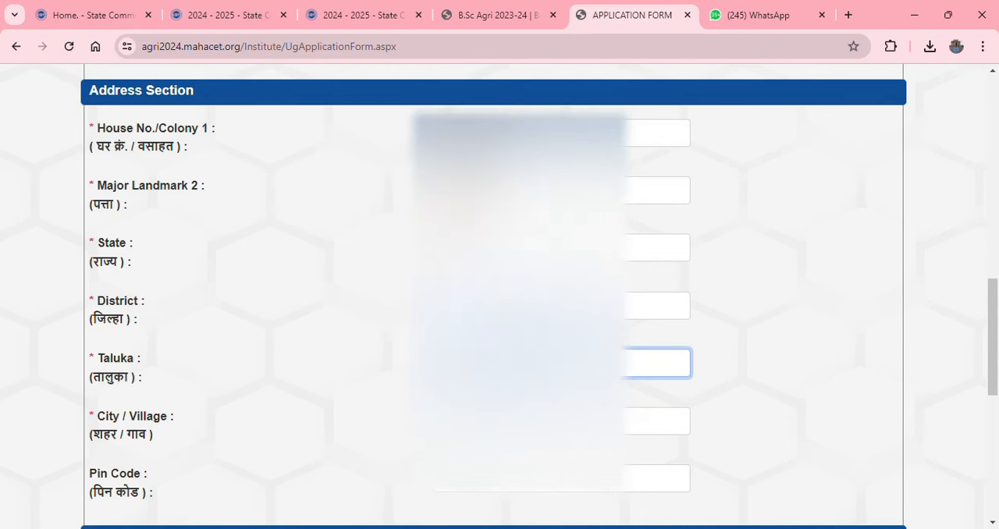
click(525, 305)
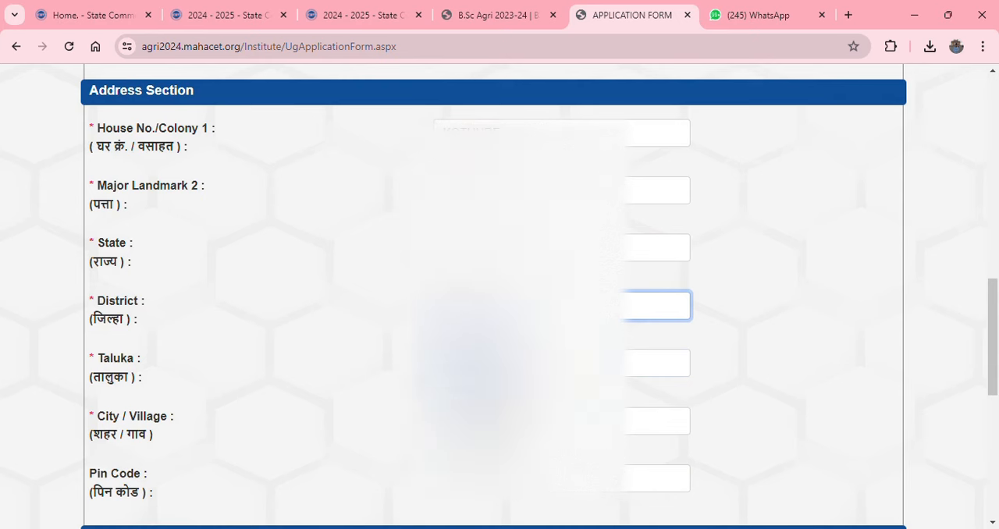
click(742, 399)
click(499, 363)
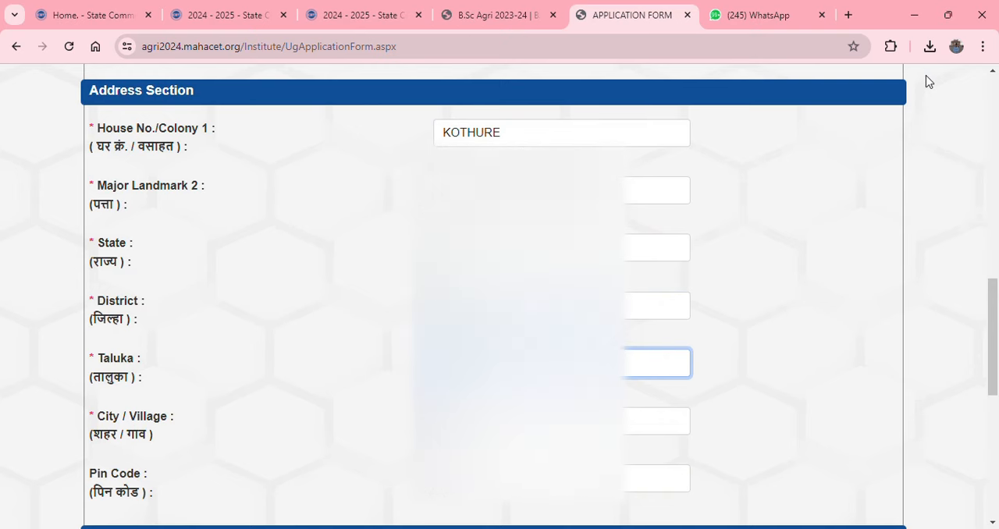
Enter the applicant's city or village and postal pin code to complete the address
scroll(928, 78, up, 1)
scroll(499, 297, down, 2)
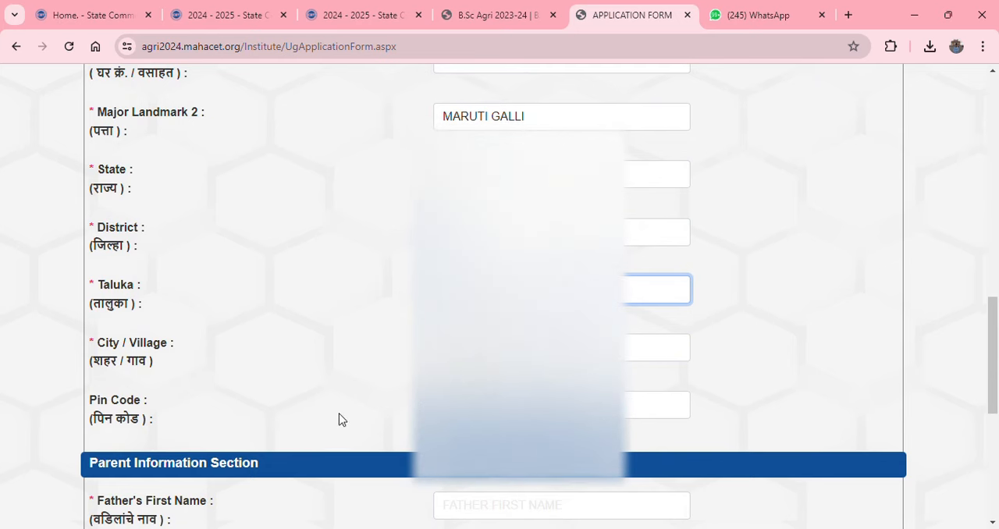
click(547, 347)
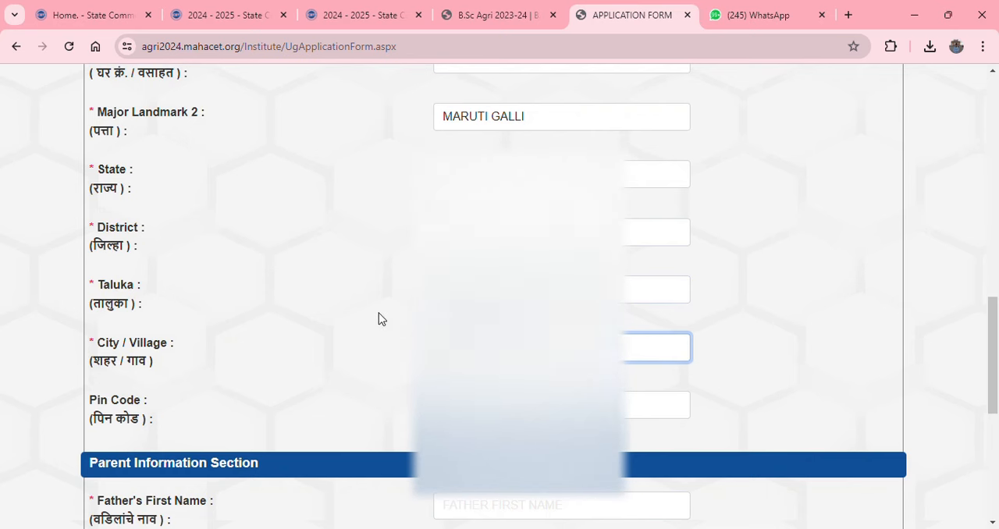
click(500, 405)
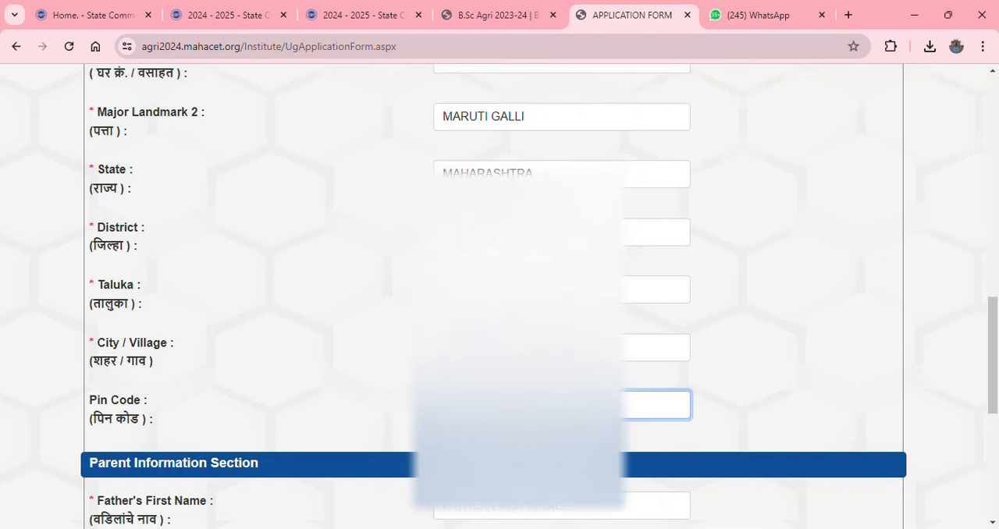
Fill in the father's first, middle and last names in the Parent Information Section
scroll(499, 312, down, 2)
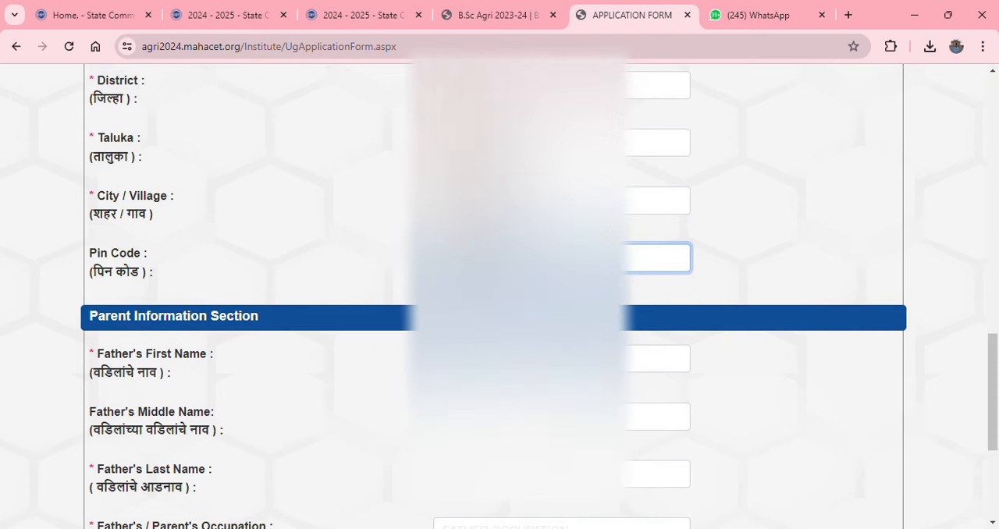
scroll(499, 312, down, 1)
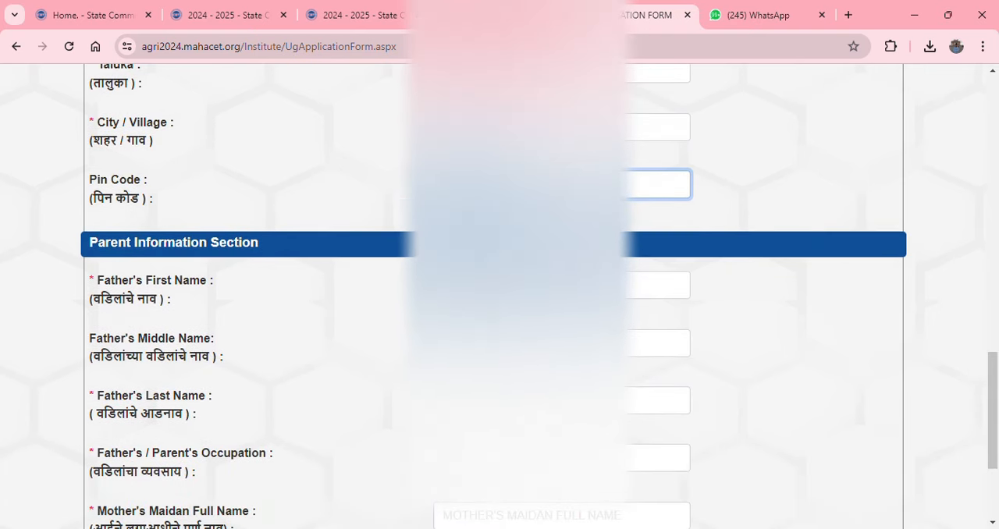
click(521, 286)
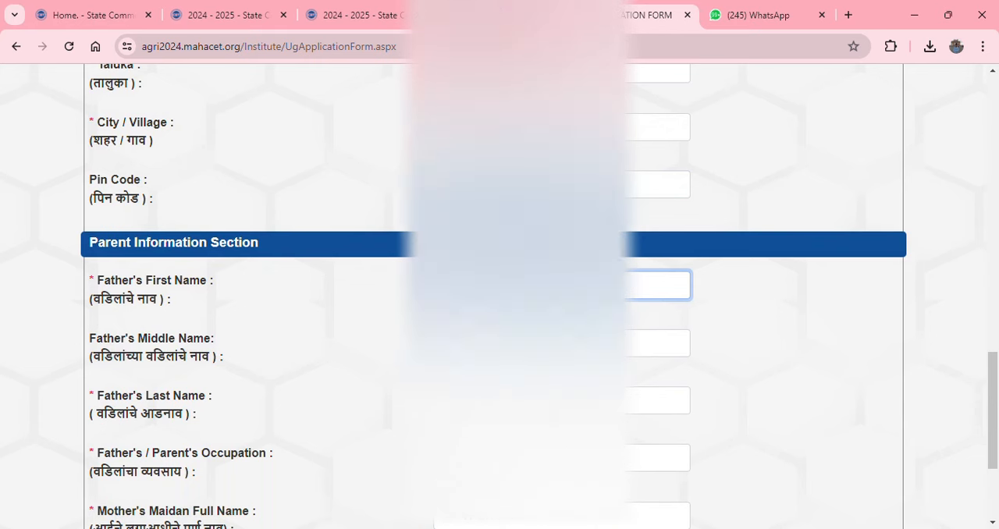
click(521, 344)
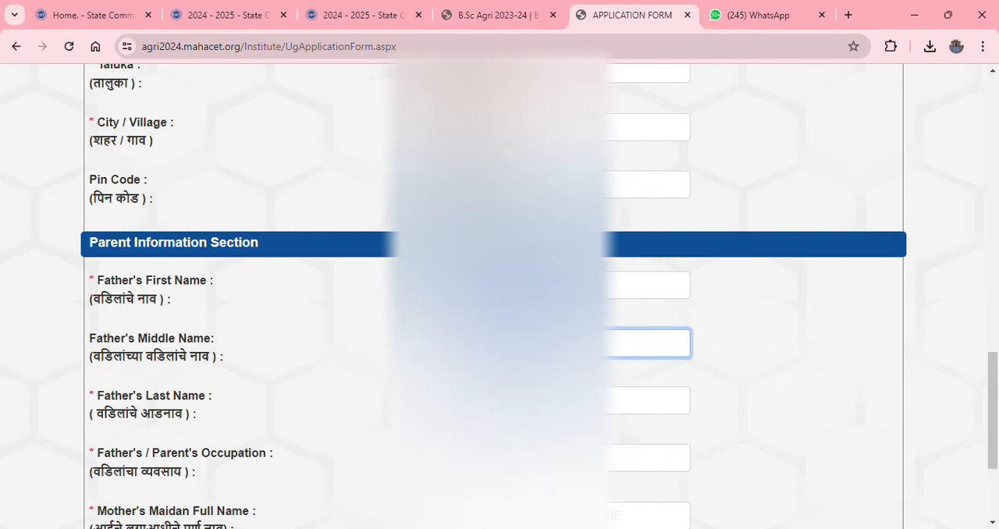
click(515, 400)
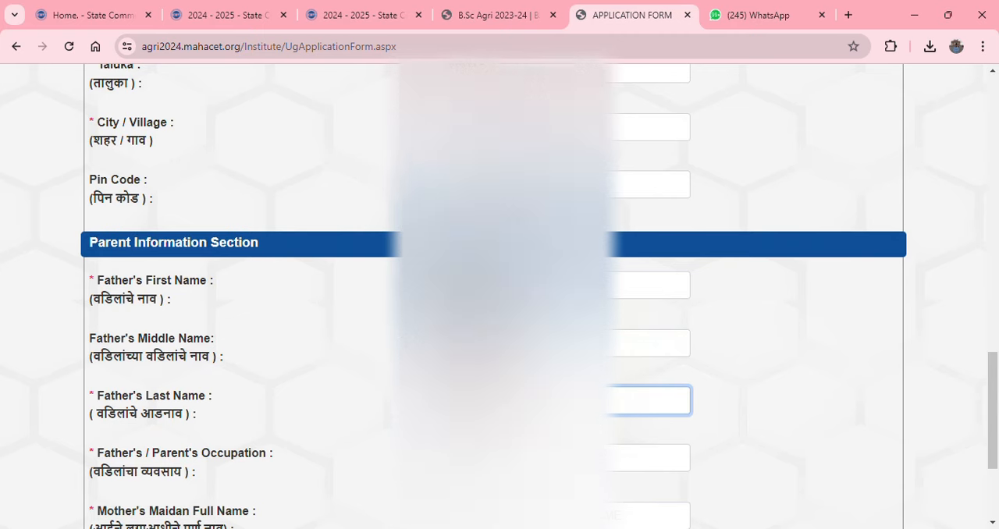
Enter FARMER as the father's or parent's occupation
scroll(412, 307, down, 2)
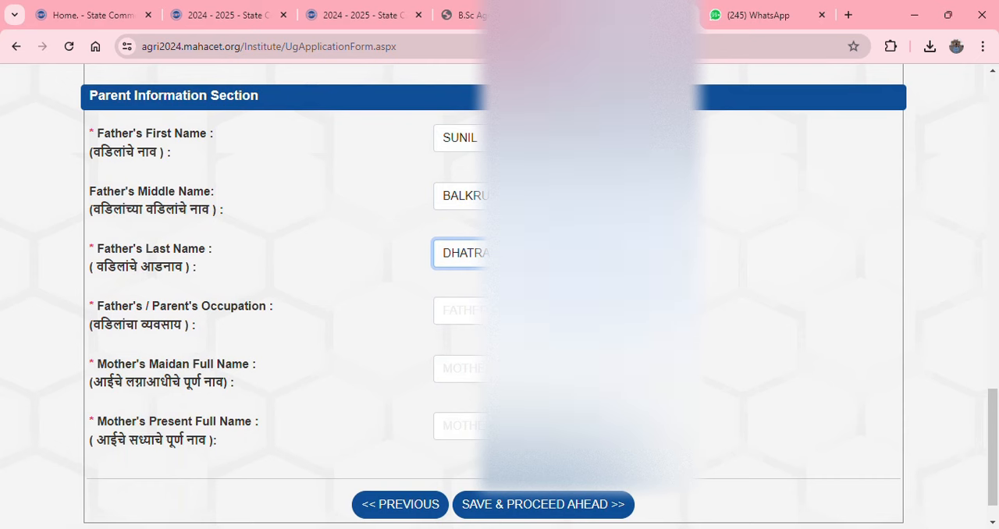
click(515, 311)
text(F)
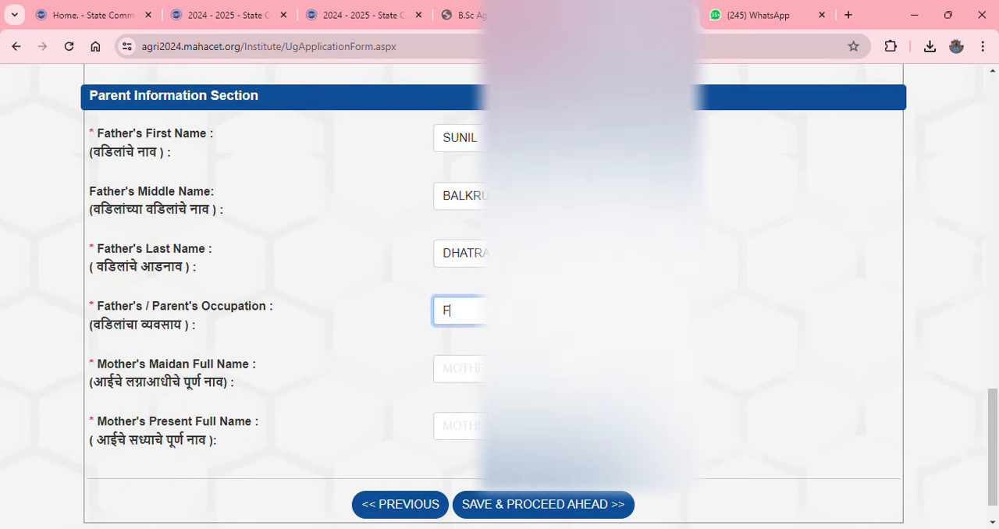
text(ARMER)
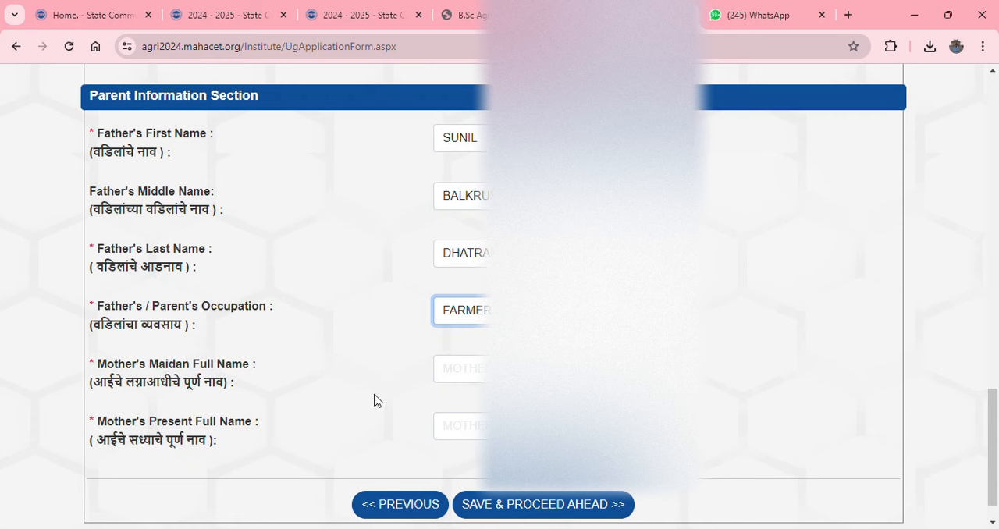
Enter the mother's maiden and present full names, and save the personal details to proceed to Reservations
click(461, 374)
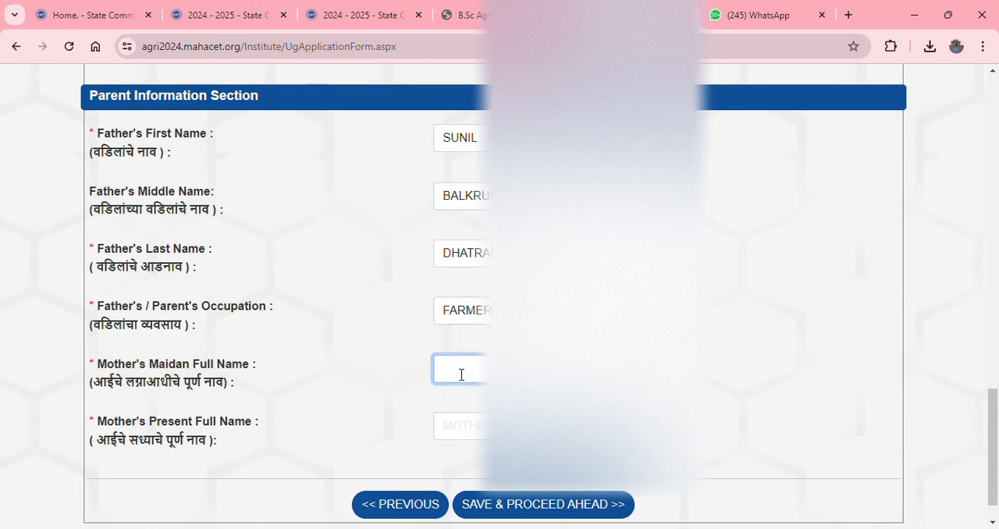
text(LALITA S)
click(474, 435)
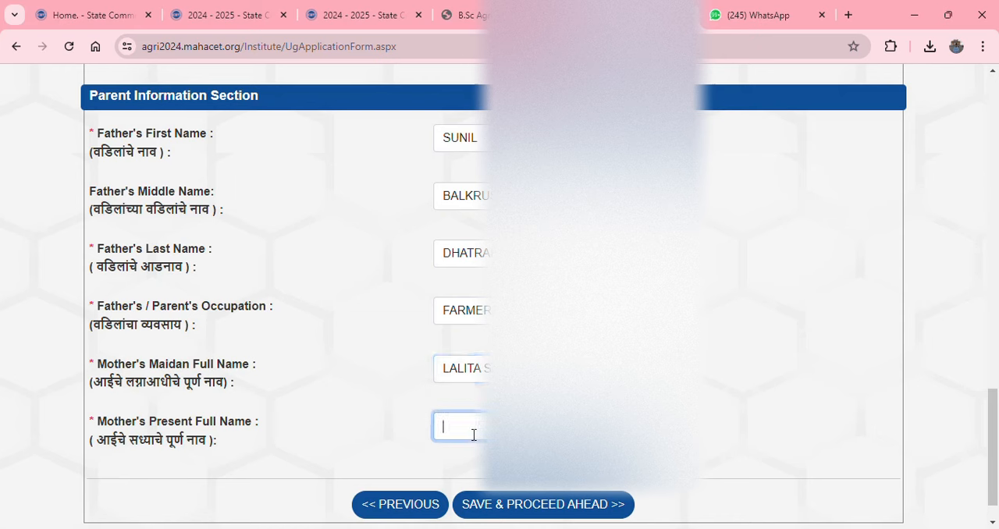
text(LALITA S)
click(528, 505)
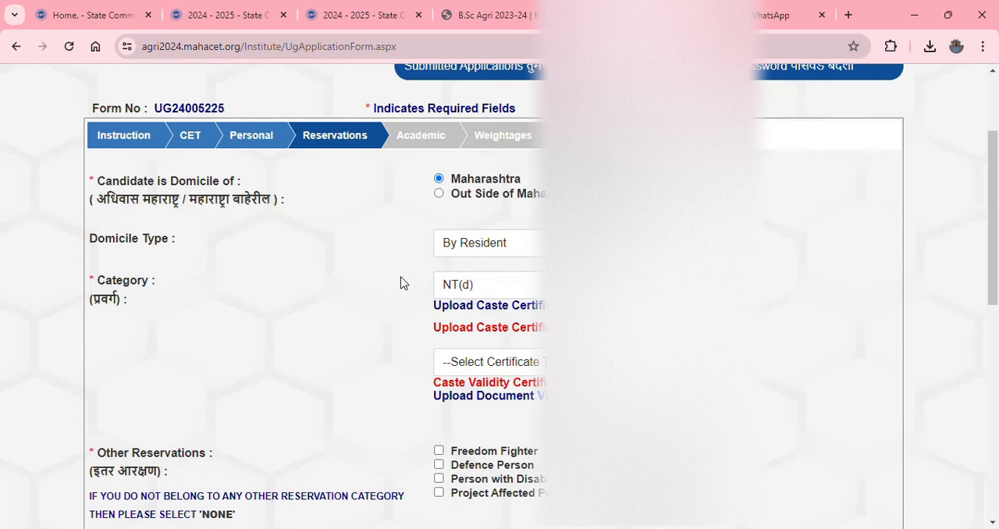
Set the domicile type to By Resident and the category to NT(d), and upload the caste certificate PDF
click(474, 248)
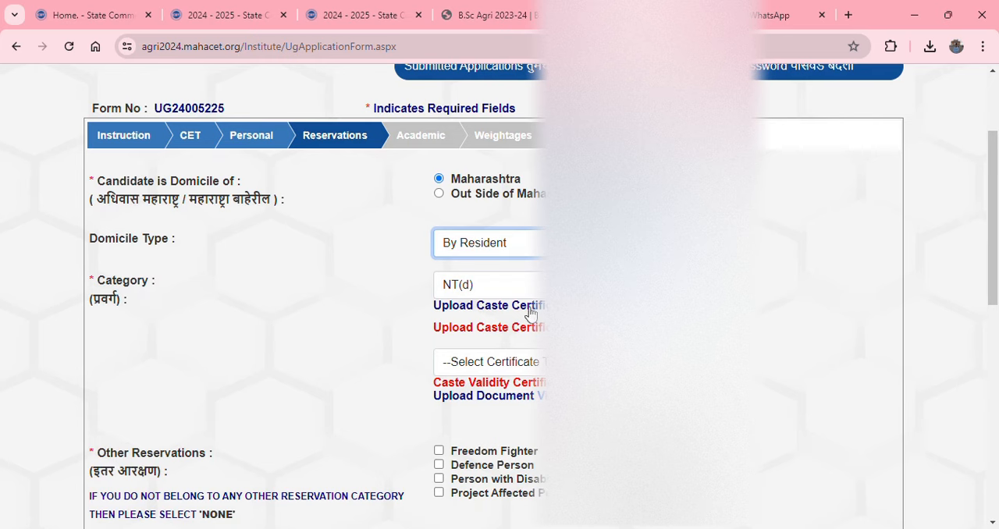
click(528, 284)
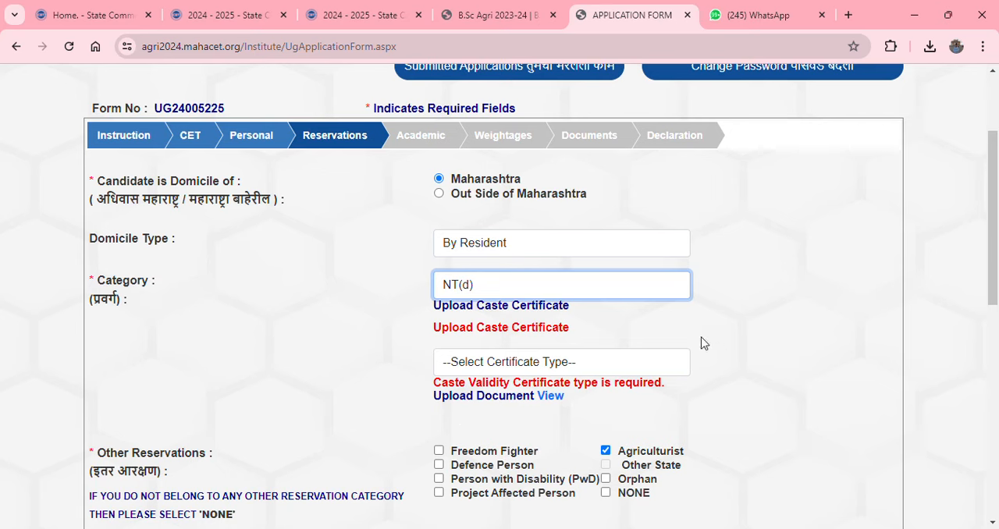
click(480, 307)
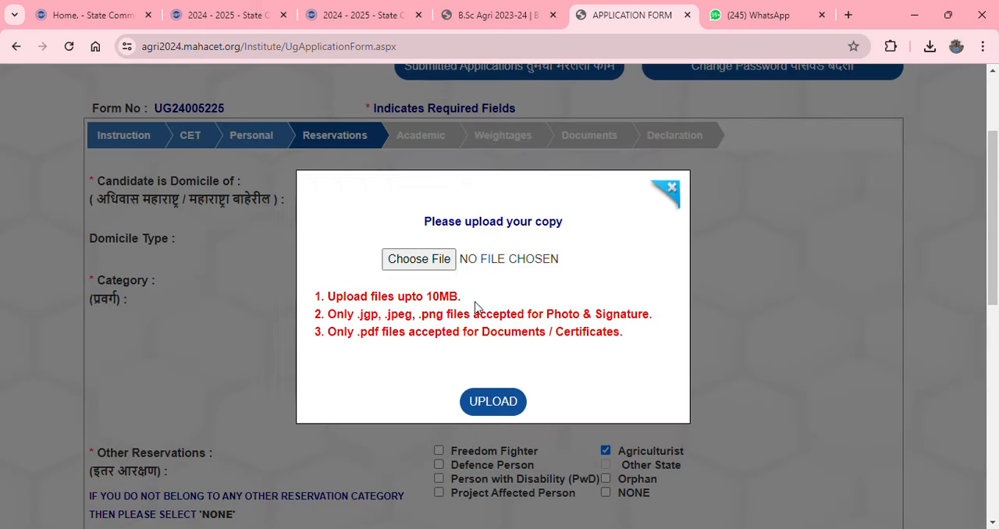
click(418, 264)
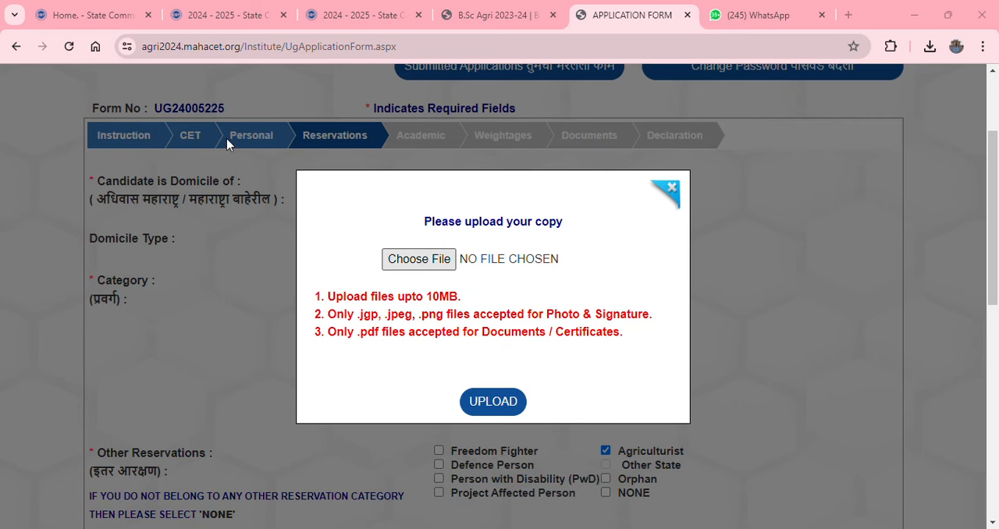
click(496, 408)
click(495, 408)
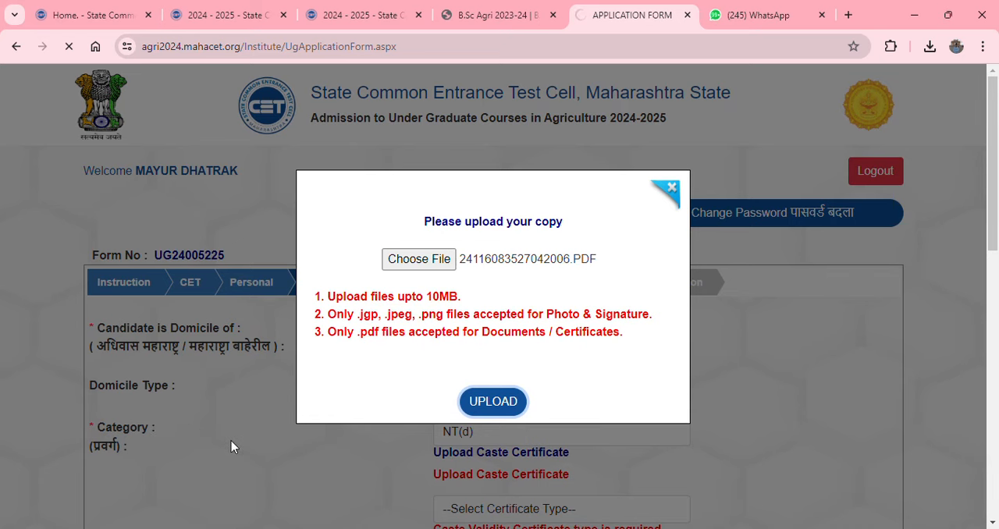
scroll(231, 446, down, 1)
scroll(231, 447, up, 1)
scroll(231, 446, down, 1)
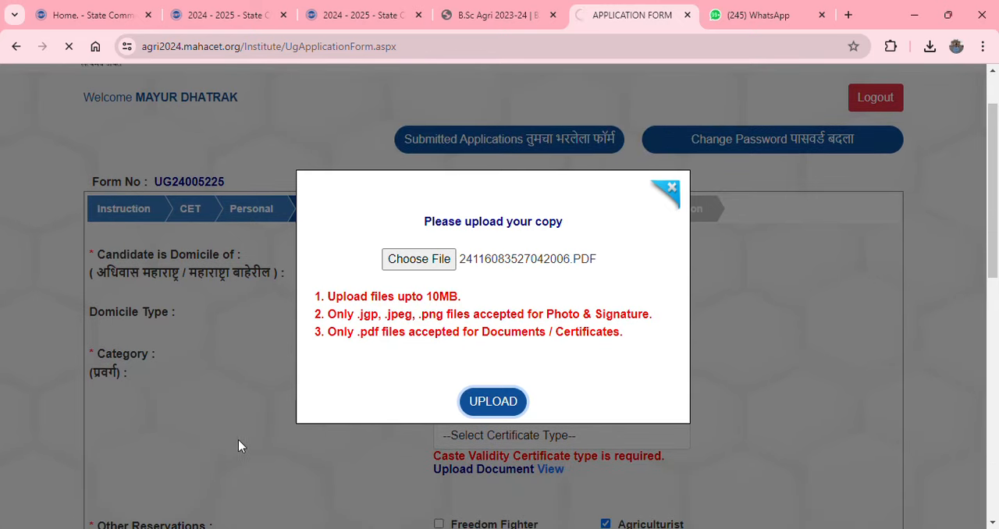
scroll(240, 445, up, 1)
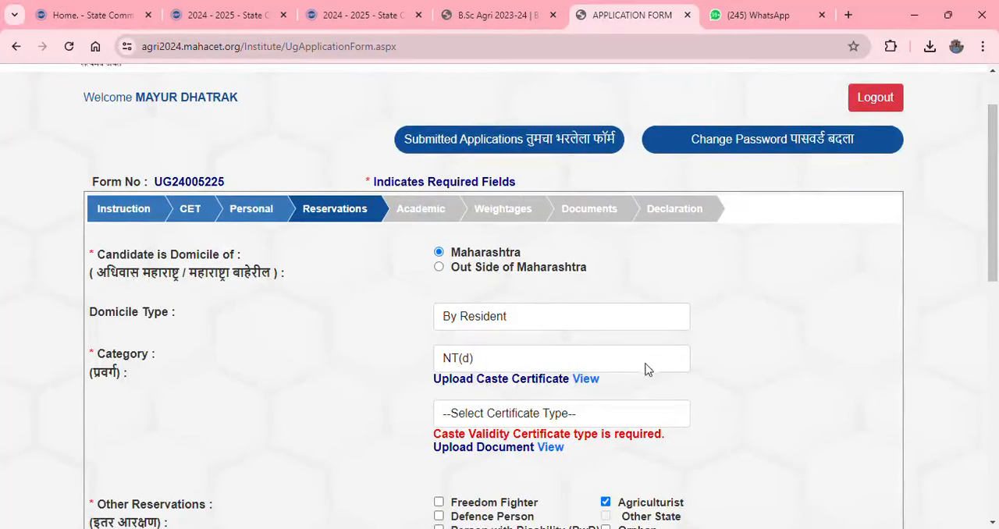
View the uploaded caste certificate, and return to the application to set the certificate type to Caste Validity Certificate
click(585, 379)
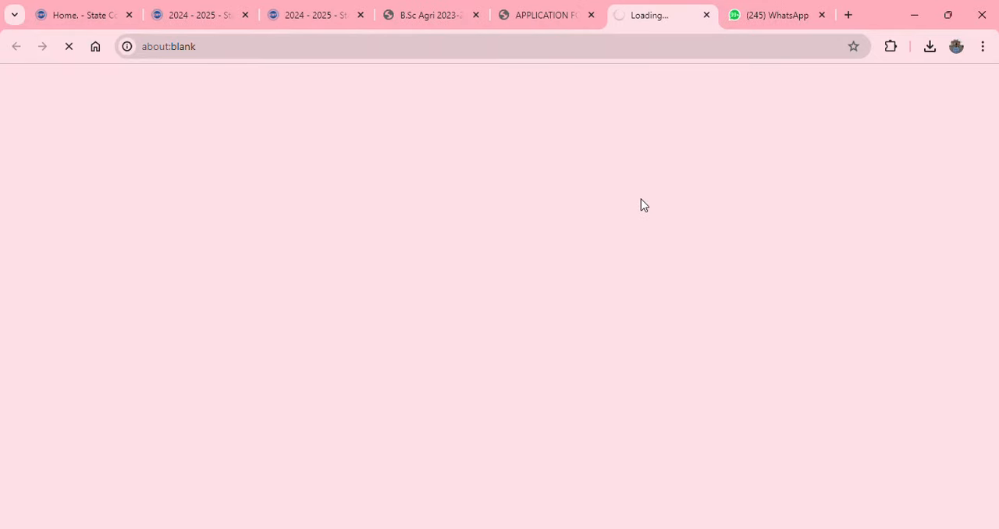
click(549, 10)
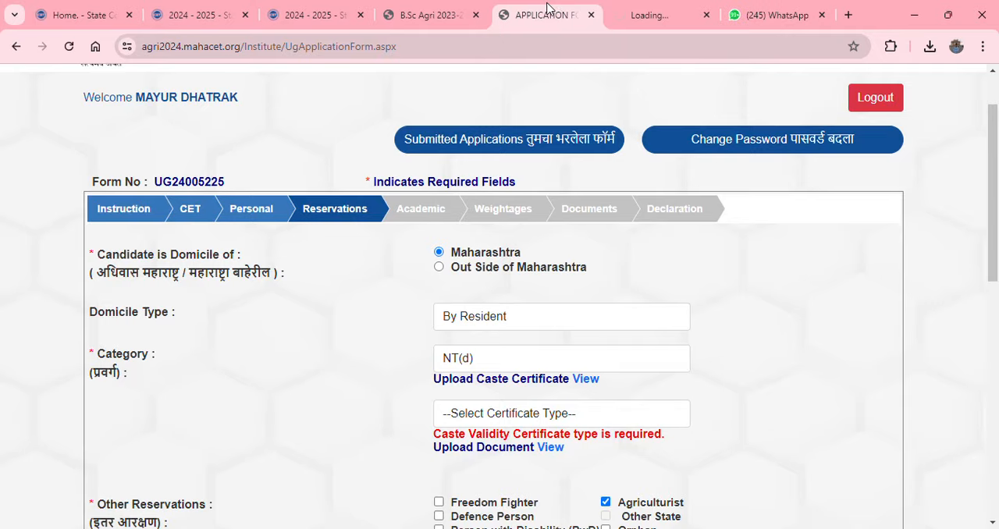
click(535, 423)
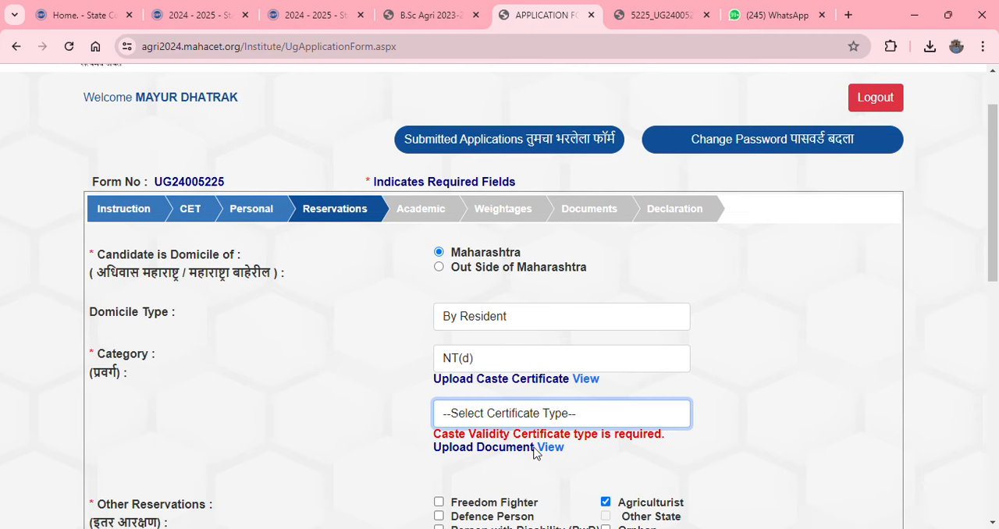
click(533, 448)
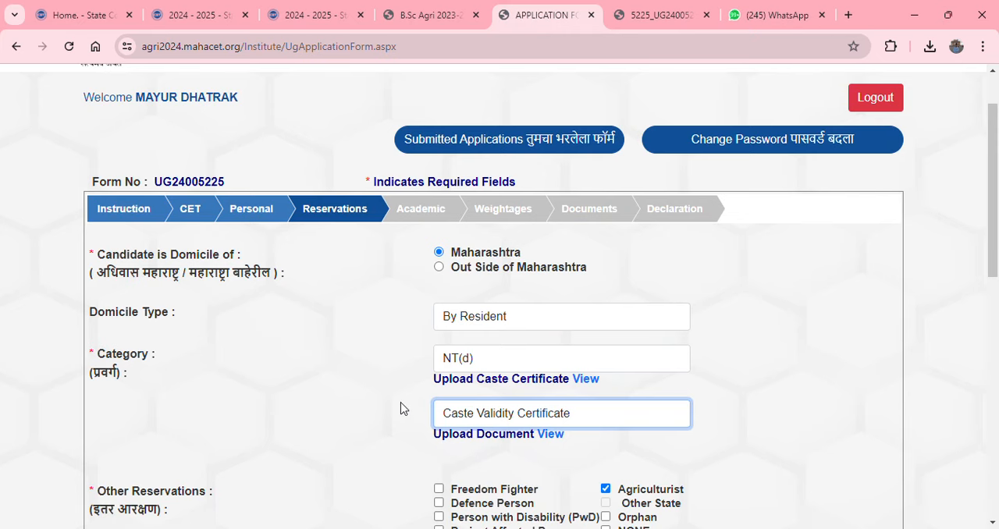
Review the Agriculturist choice under Other Reservations and the applicant's caste entry
scroll(401, 406, down, 2)
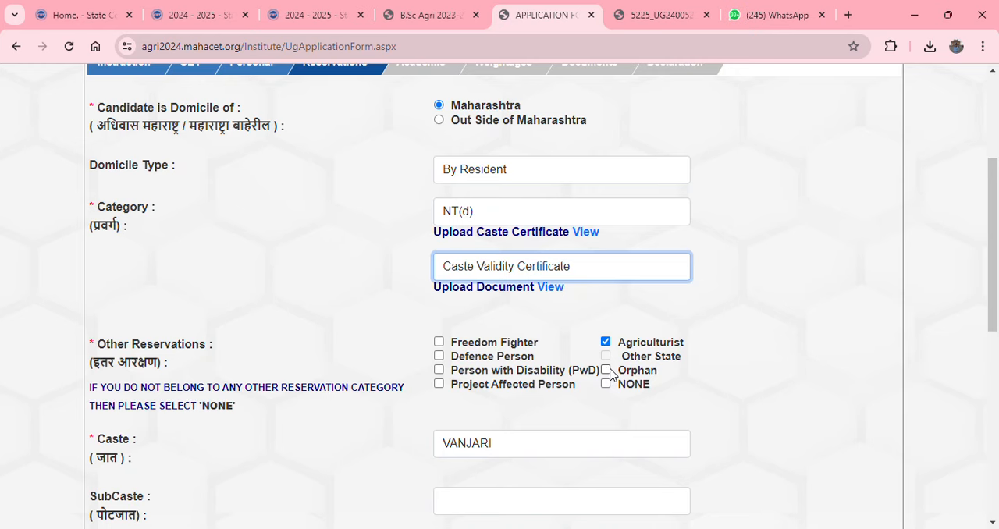
scroll(611, 374, up, 2)
scroll(672, 355, down, 1)
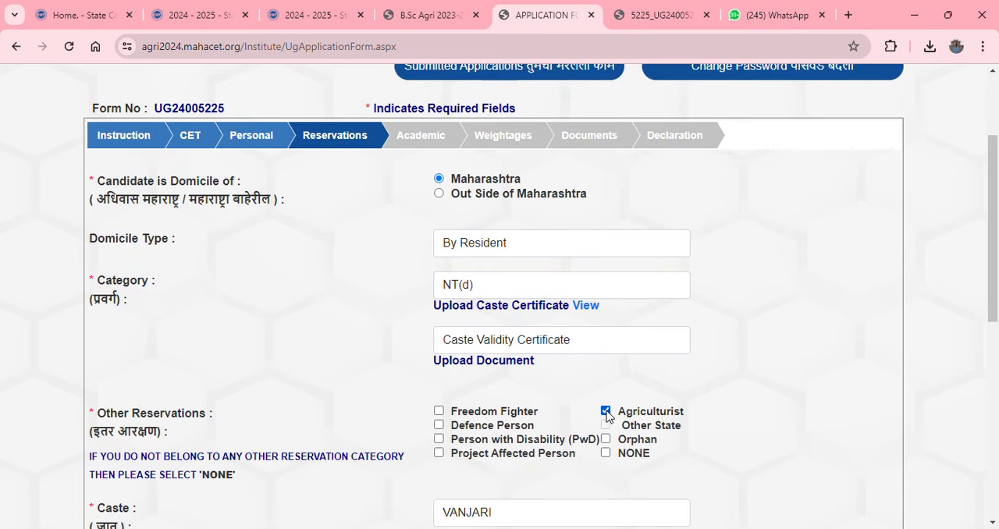
scroll(606, 414, down, 2)
click(514, 374)
scroll(575, 406, up, 1)
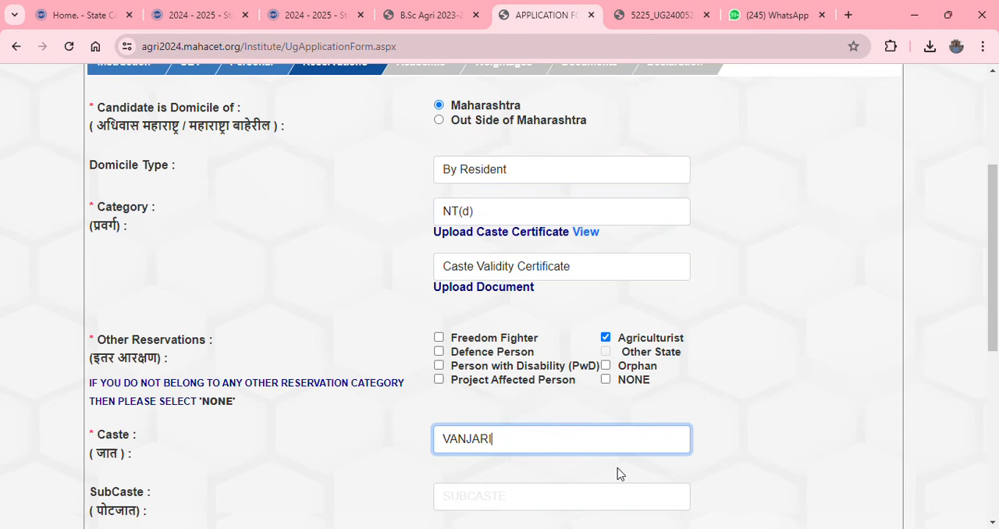
Choose Non Creamy Layer Certificate as the certificate type, and save the Reservations section to proceed to Academic
scroll(618, 474, down, 2)
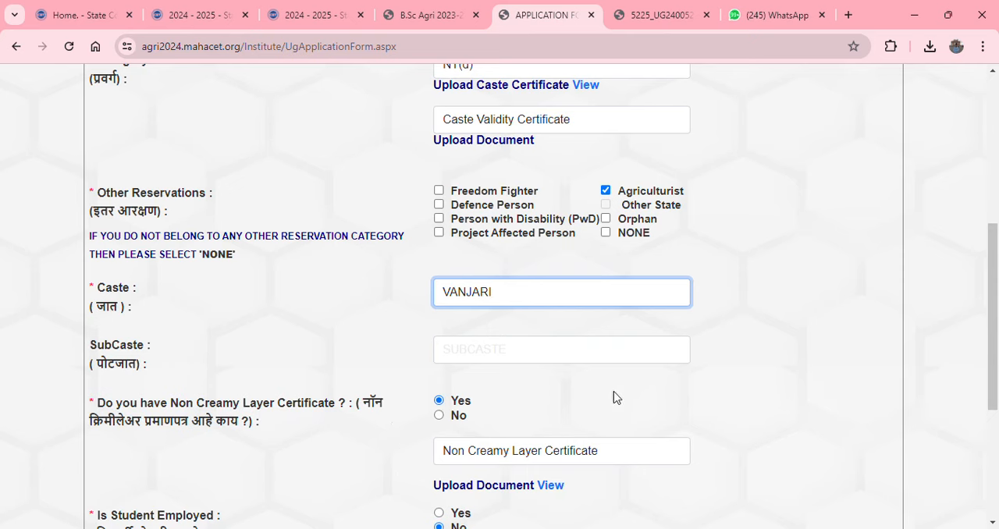
scroll(679, 382, down, 3)
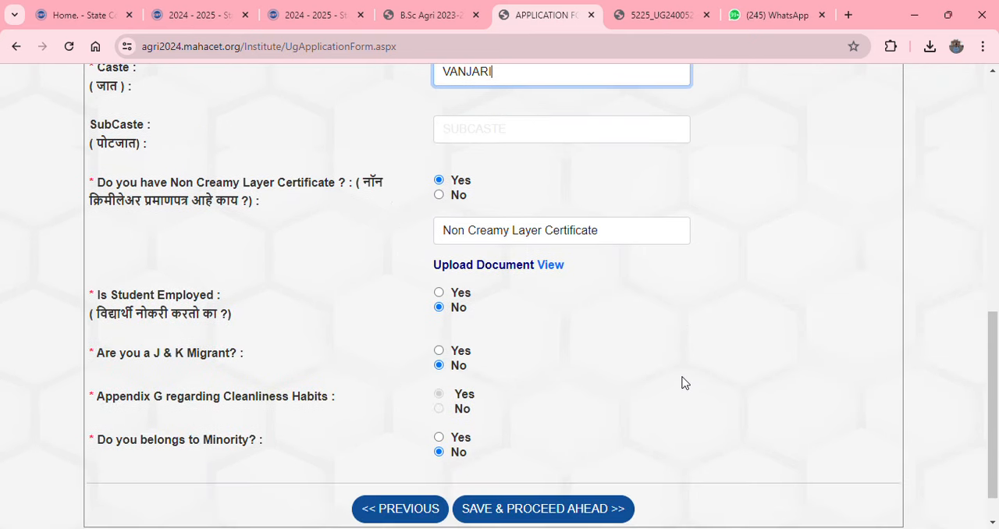
click(616, 233)
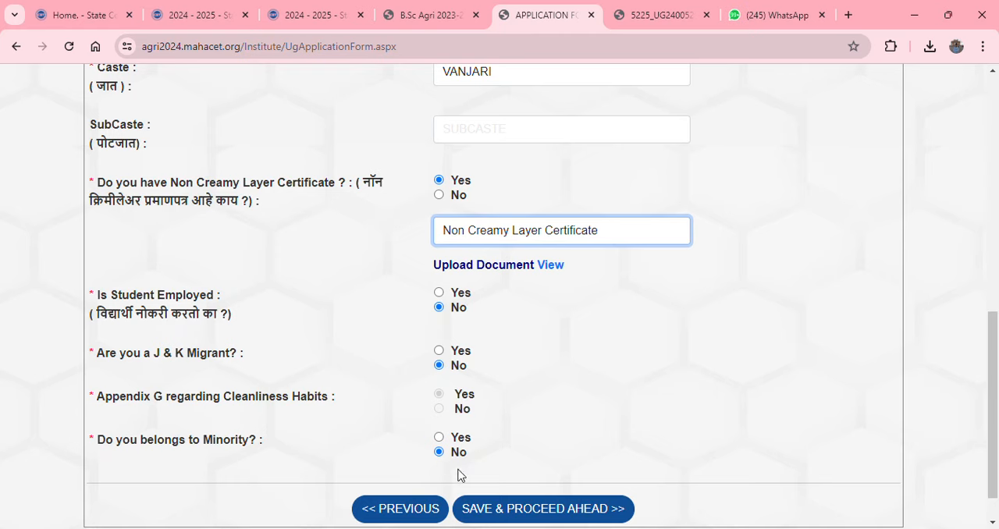
click(523, 509)
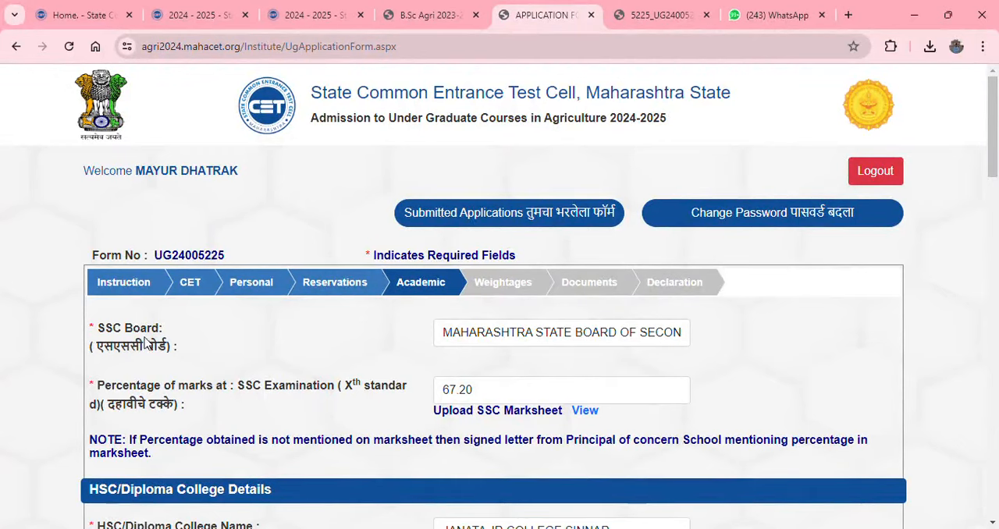
Review the SSC board, SSC percentage and HSC/Diploma college details in the Academic section
click(533, 337)
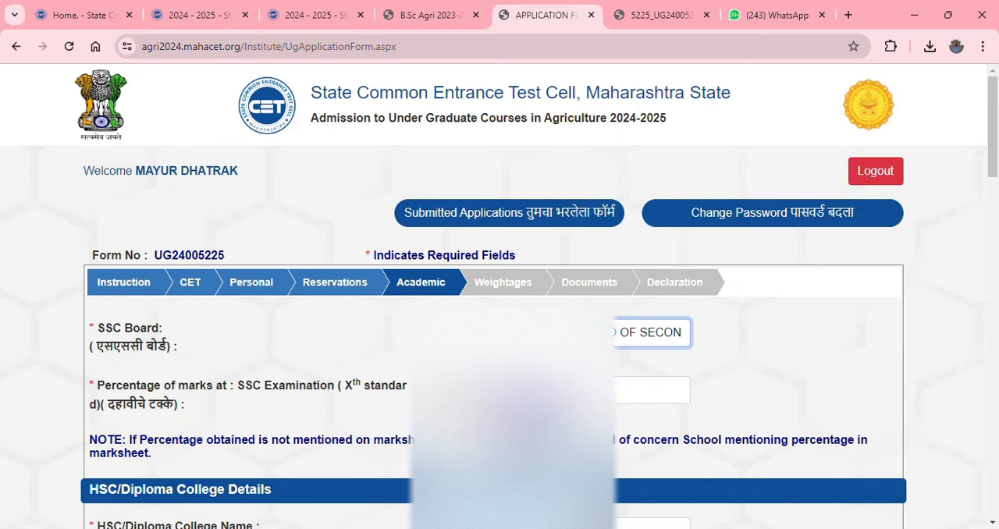
scroll(359, 419, down, 2)
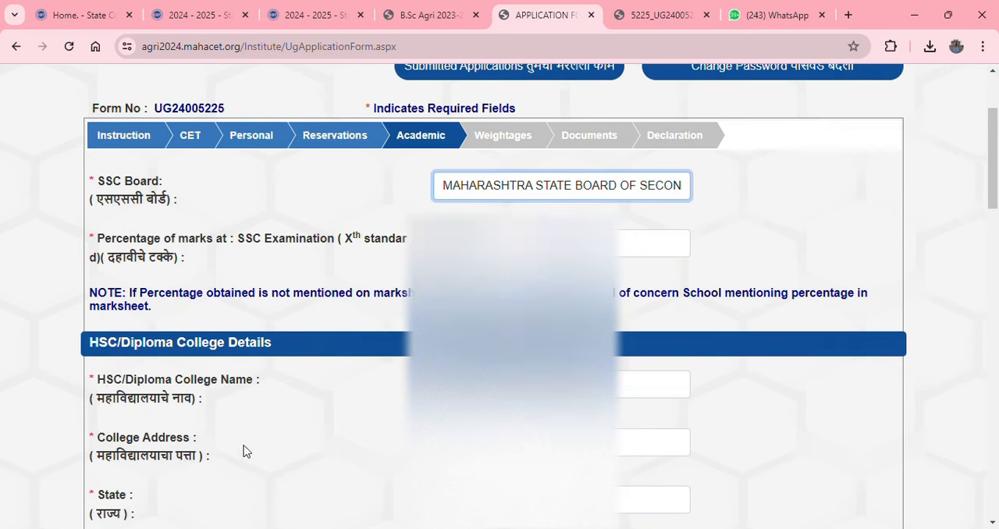
click(511, 442)
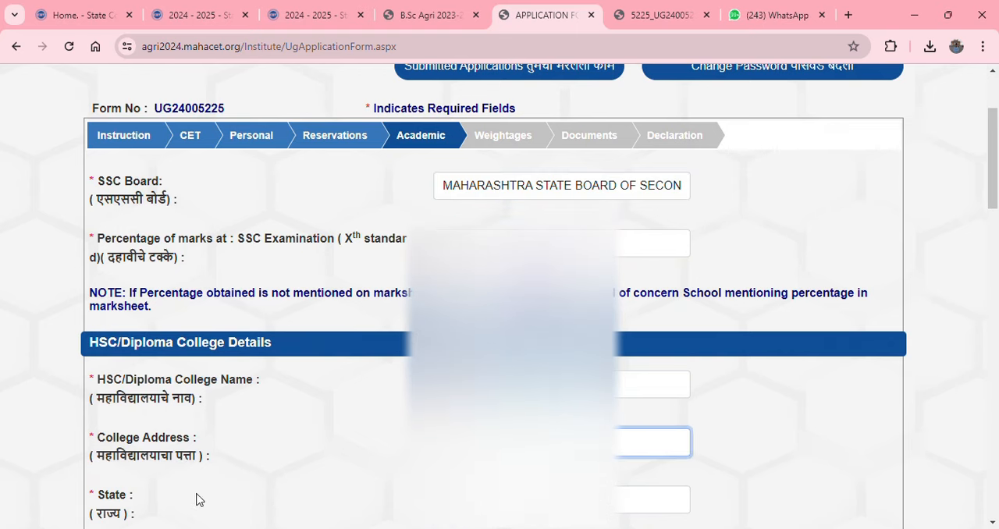
scroll(194, 499, down, 2)
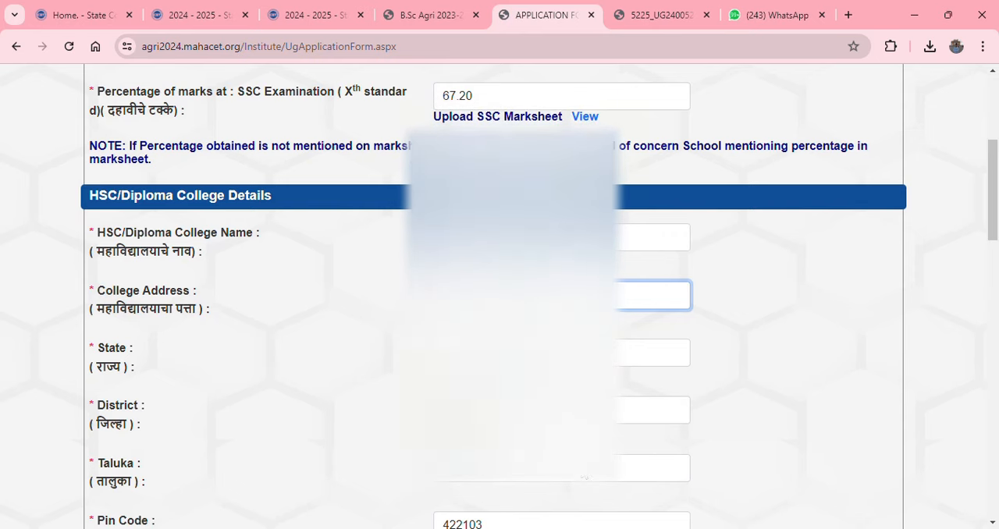
scroll(586, 472, down, 3)
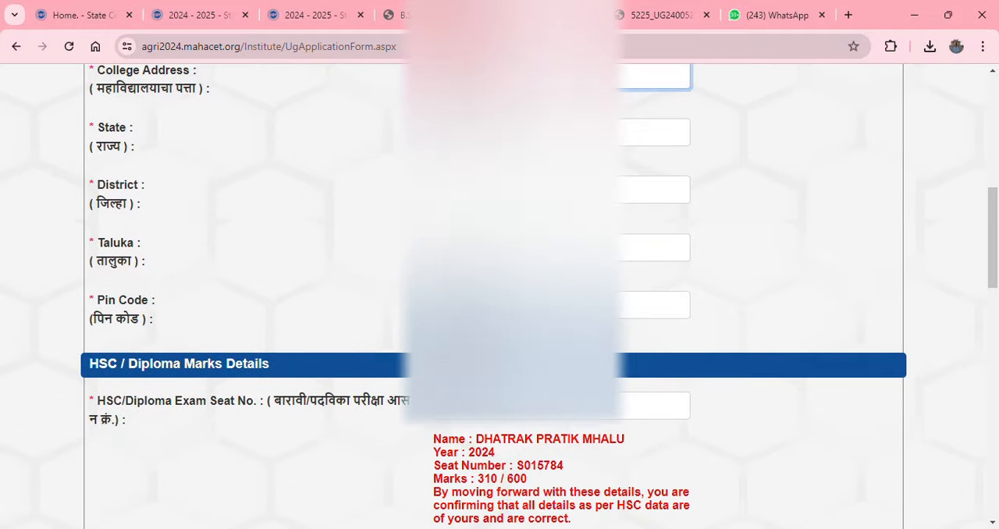
click(478, 305)
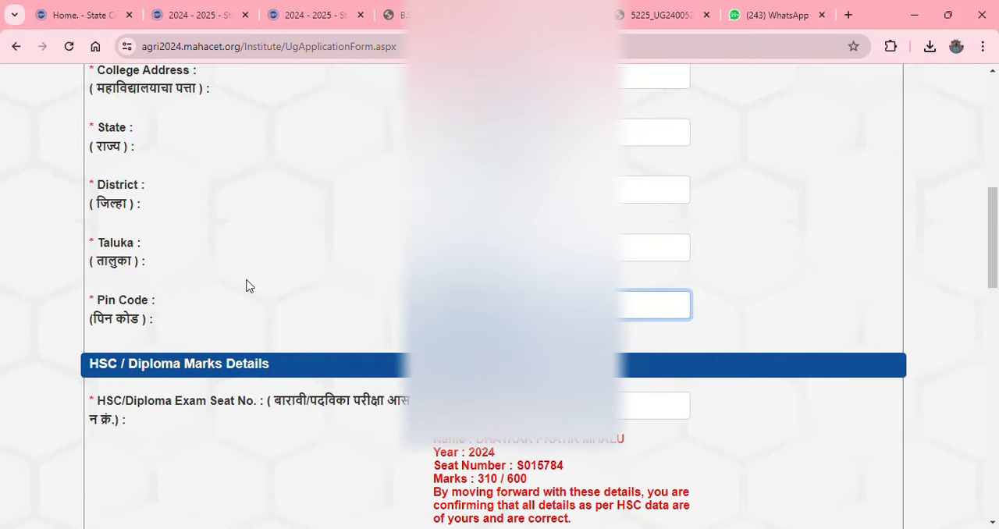
click(247, 280)
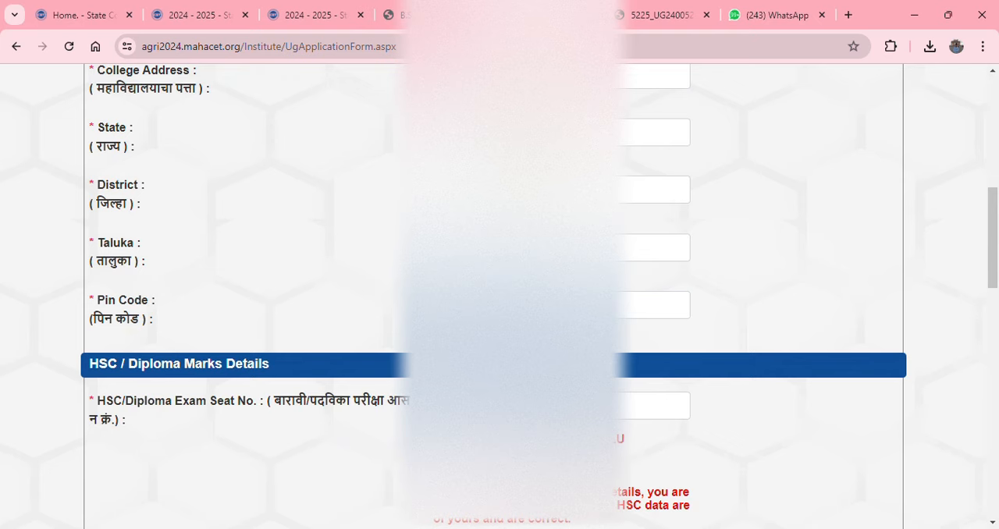
Review the HSC/Diploma marks details, including faculty, board, month and year of passing, total marks and subject marks
scroll(492, 297, down, 3)
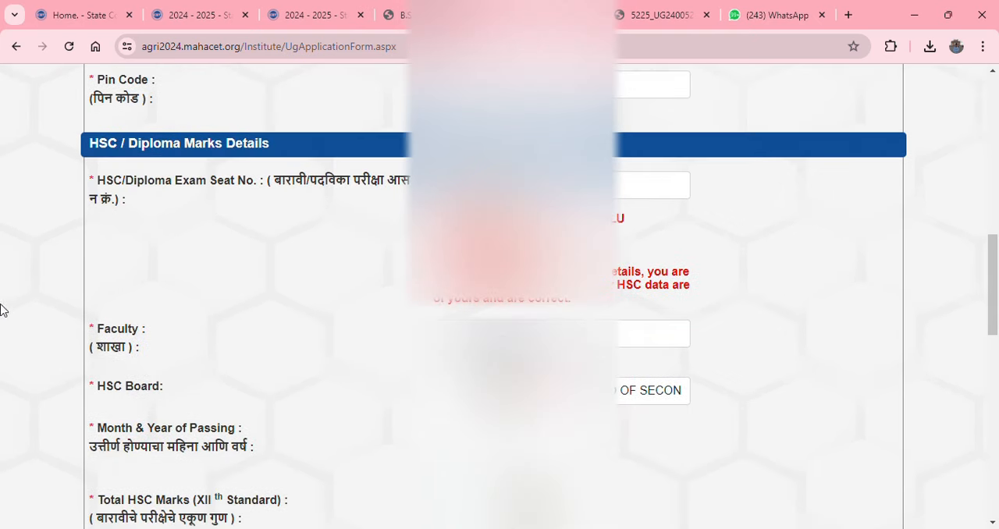
click(555, 340)
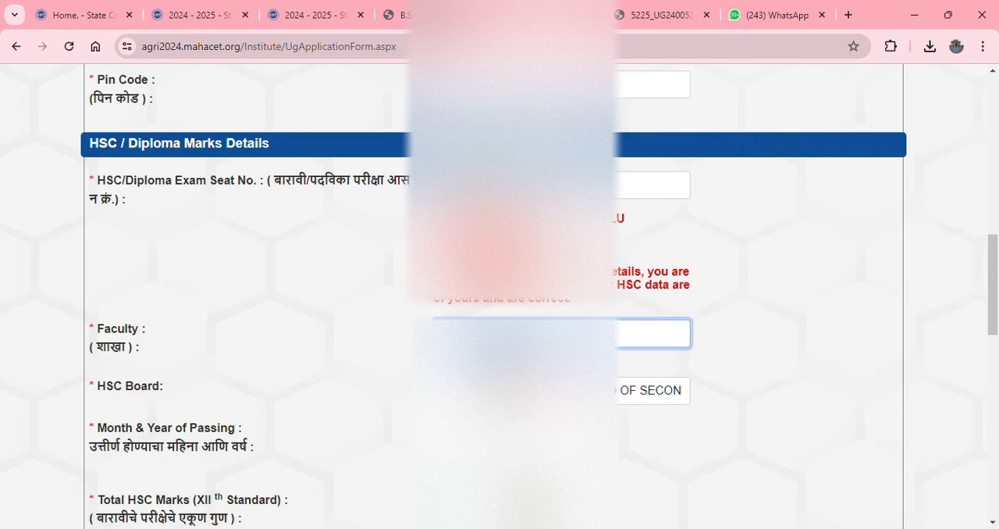
click(539, 392)
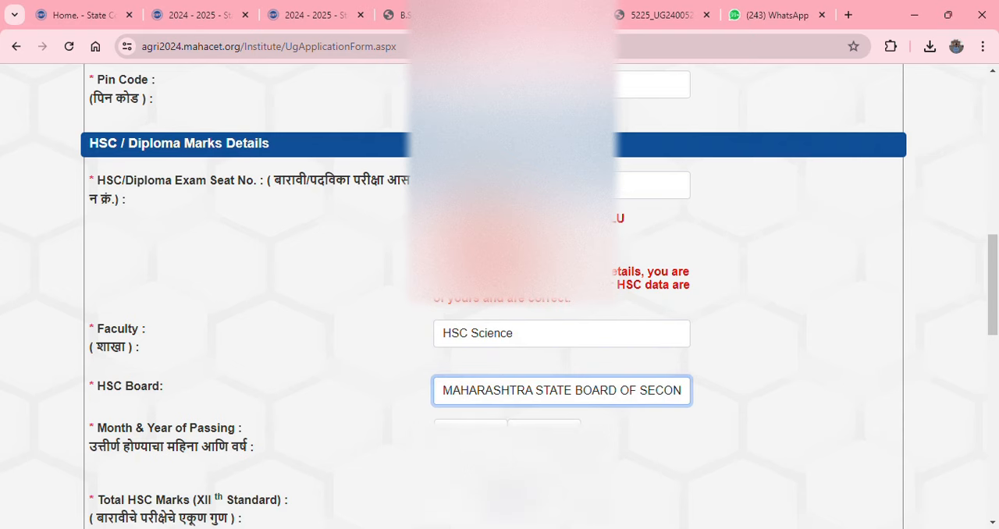
scroll(500, 297, down, 1)
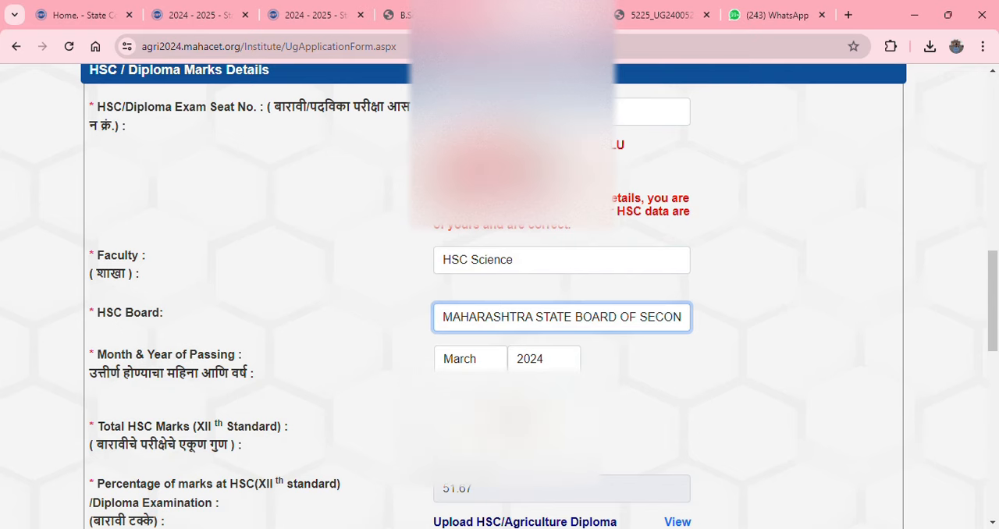
scroll(388, 461, down, 2)
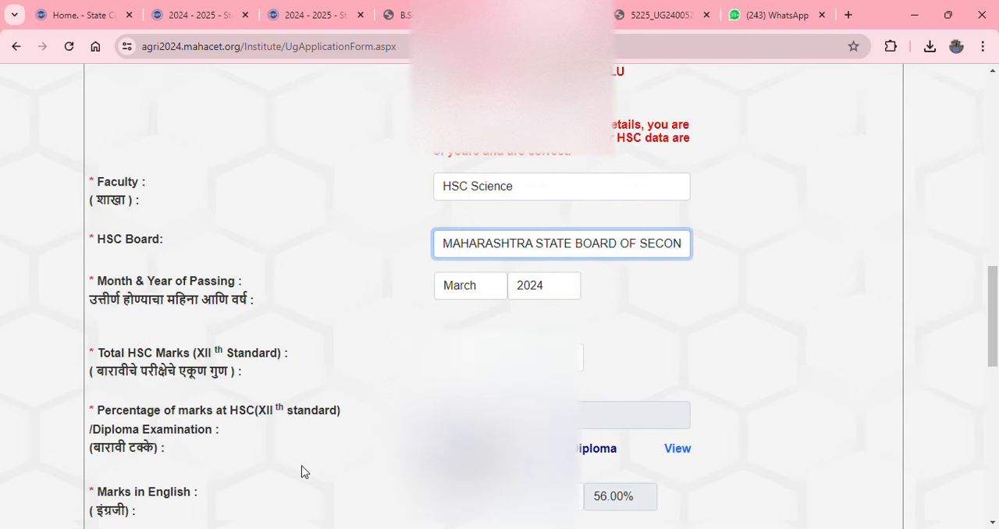
scroll(296, 465, down, 1)
scroll(293, 463, down, 3)
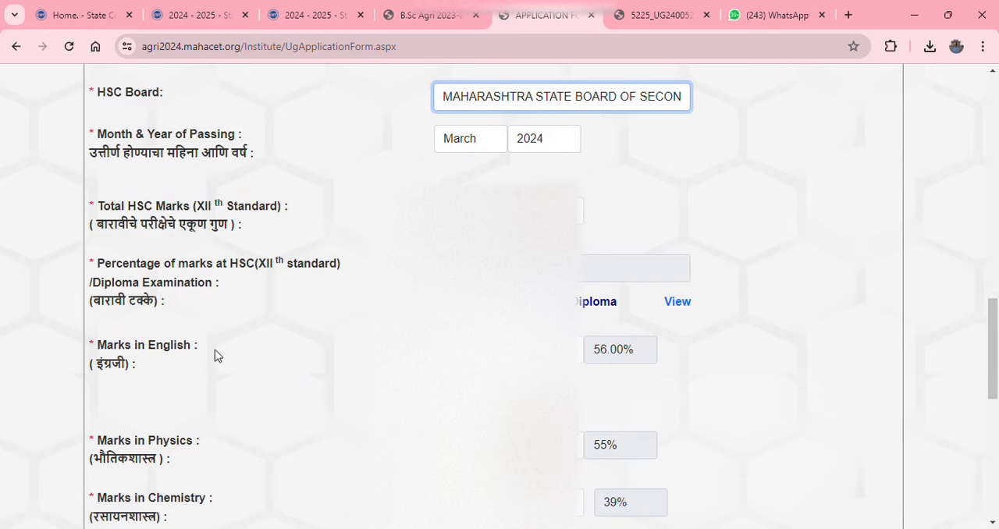
scroll(230, 381, down, 2)
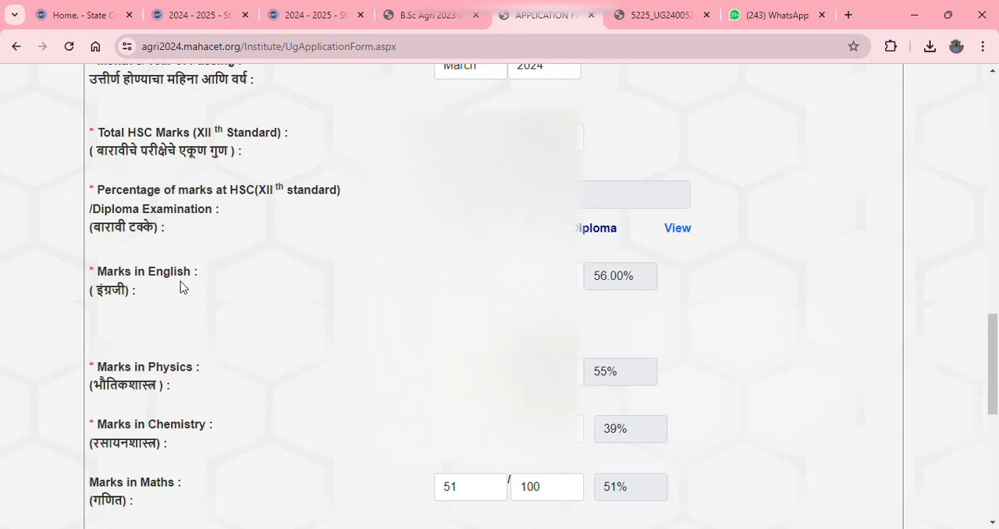
scroll(221, 491, down, 1)
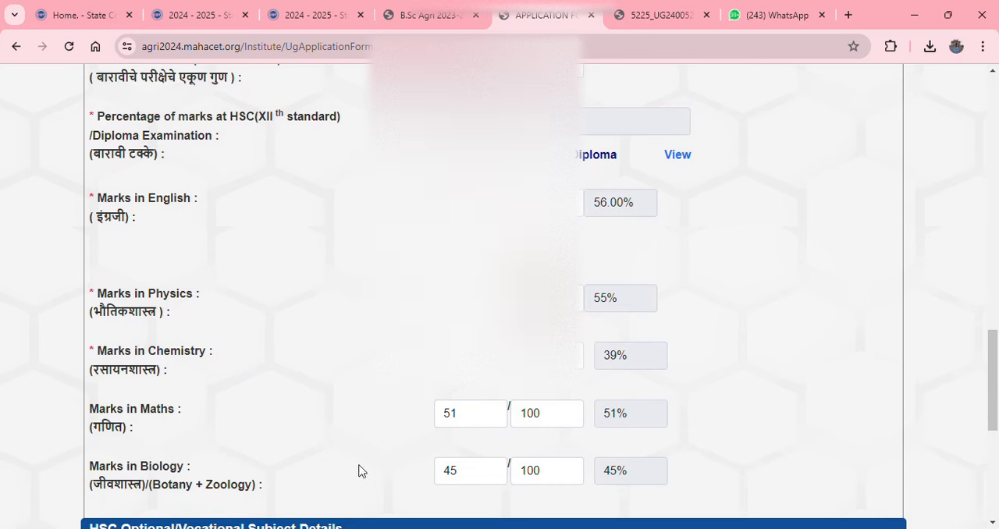
scroll(349, 294, down, 2)
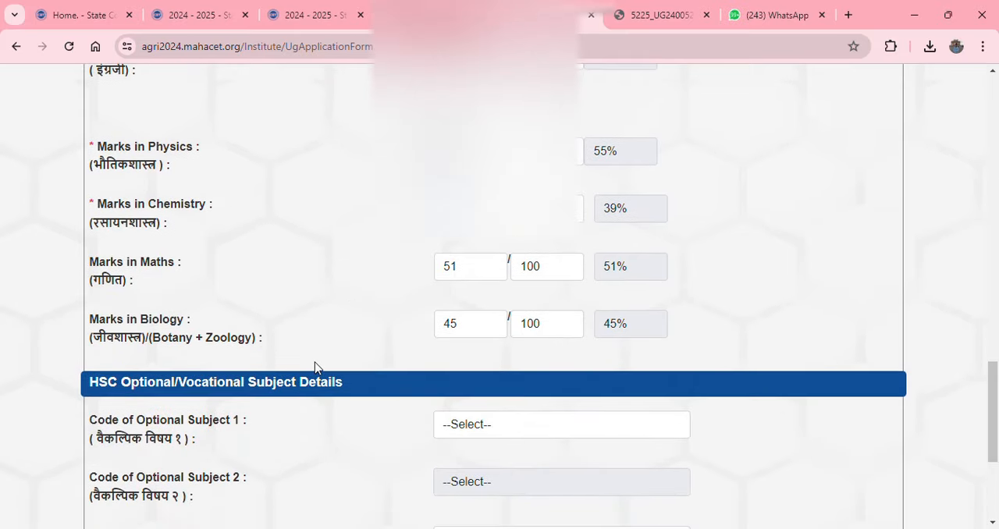
Set the number of attempts to 1, and save the Academic section to proceed to Weightages
scroll(305, 383, down, 2)
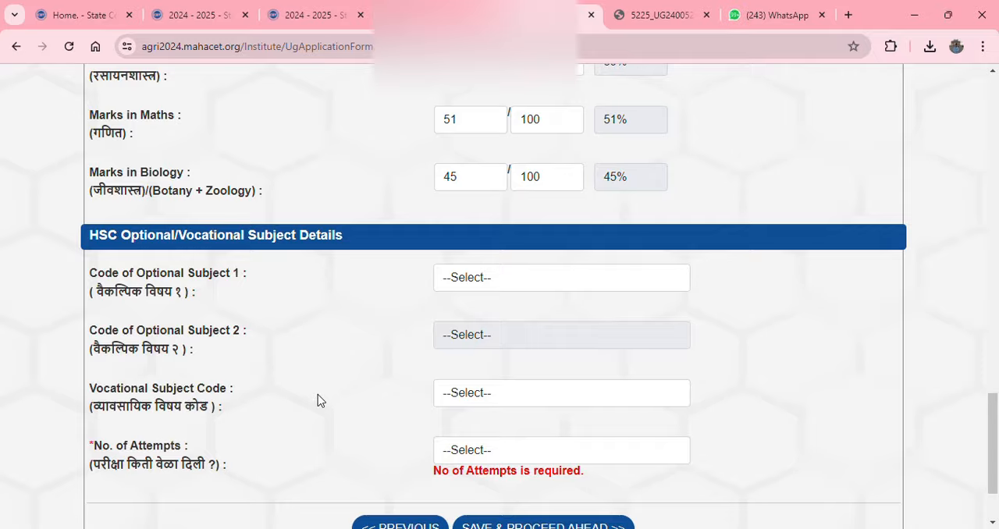
scroll(317, 400, down, 2)
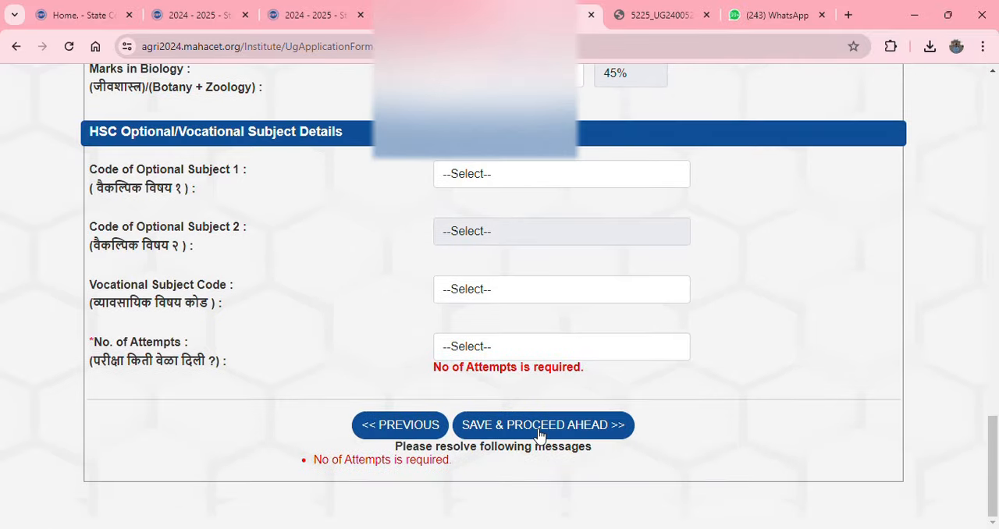
scroll(538, 433, up, 15)
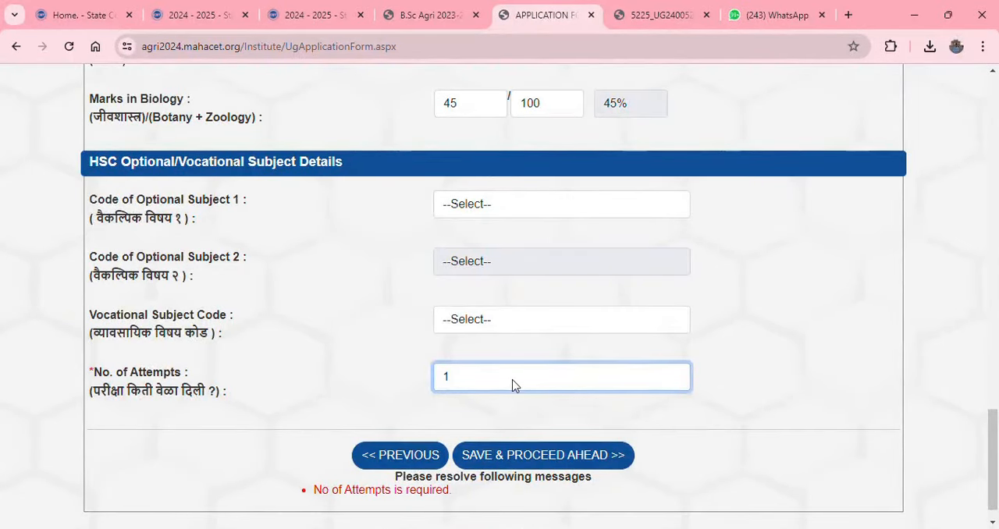
click(549, 459)
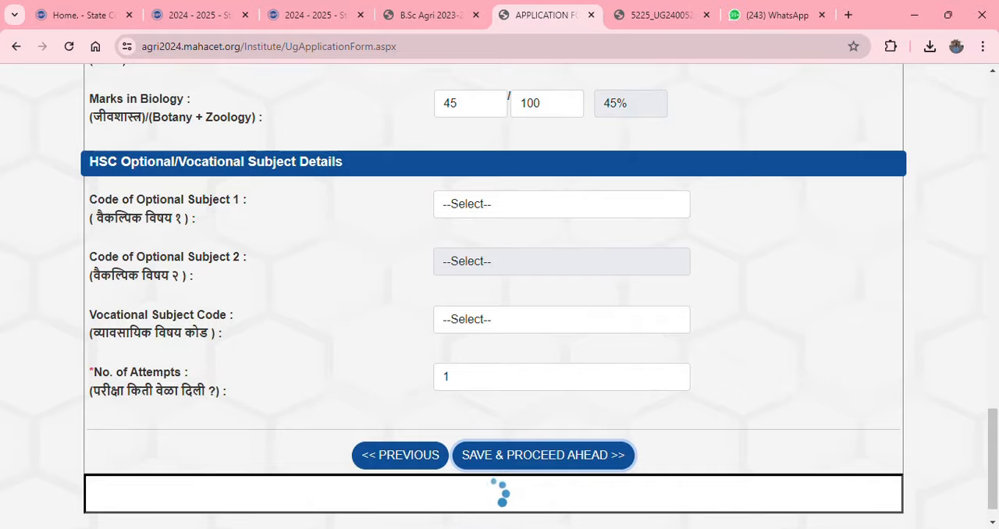
Try the Certificate of Landless Agricultural Labourer option under Agriculture, clear it, and select Certificate of Agriculturist instead
scroll(965, 151, down, 5)
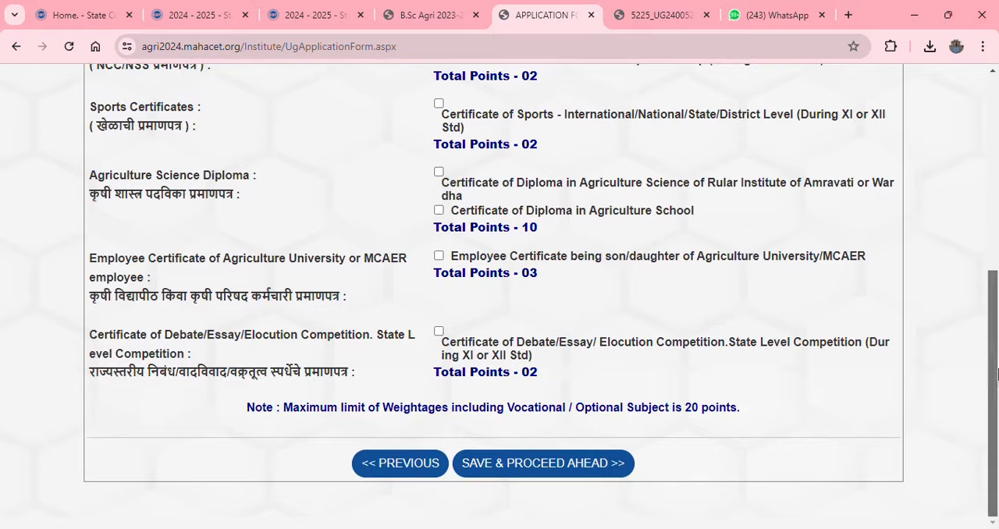
drag(996, 367, 995, 169)
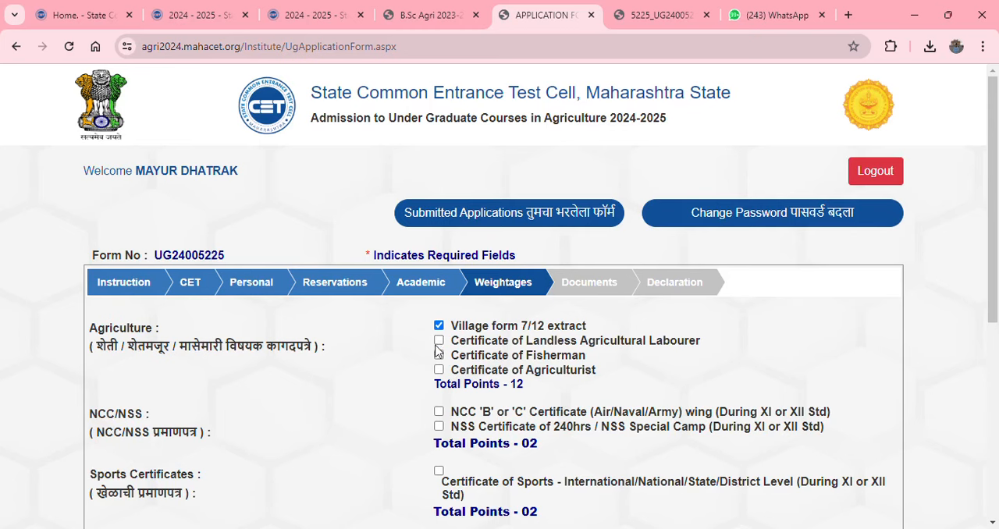
click(439, 341)
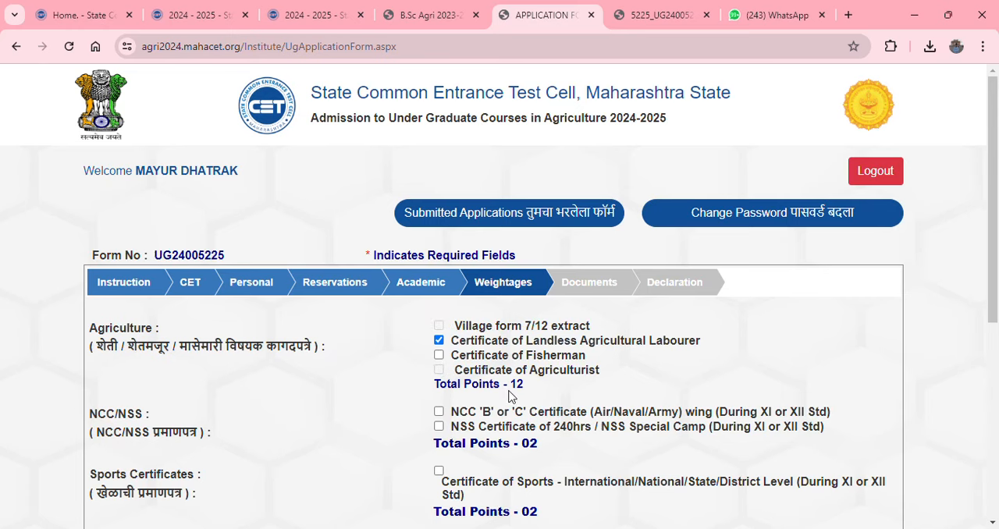
click(439, 341)
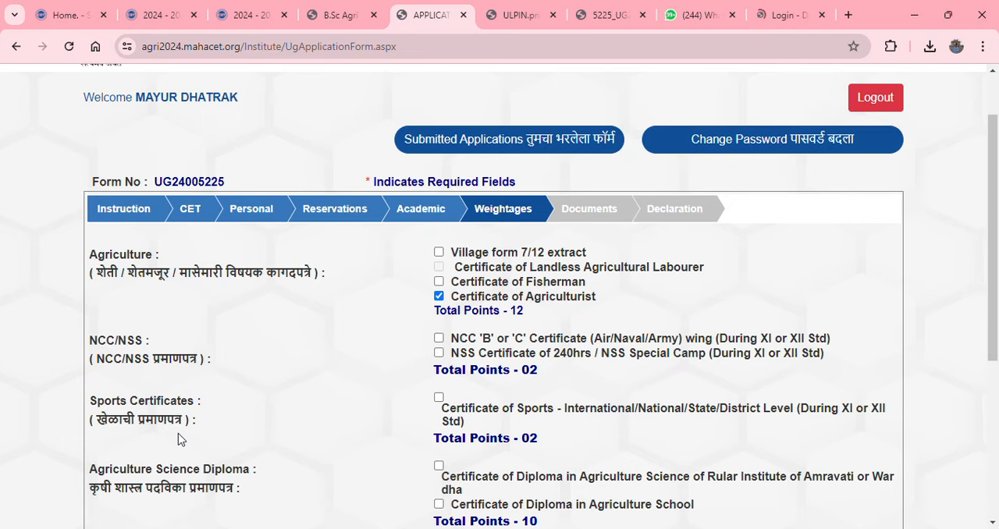
Check the remaining weightage certificate options without selecting any, and save the Weightages section to proceed to Documents
scroll(185, 433, down, 2)
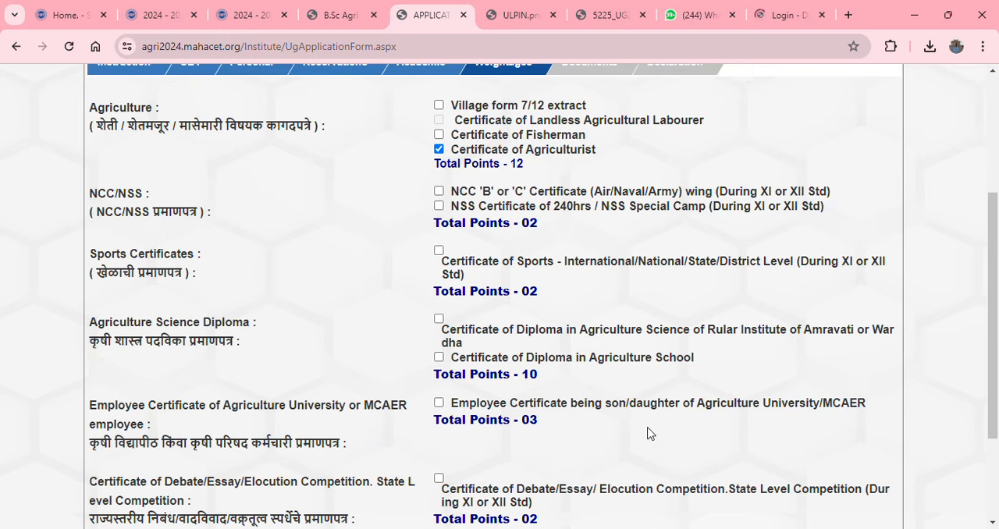
scroll(647, 433, down, 2)
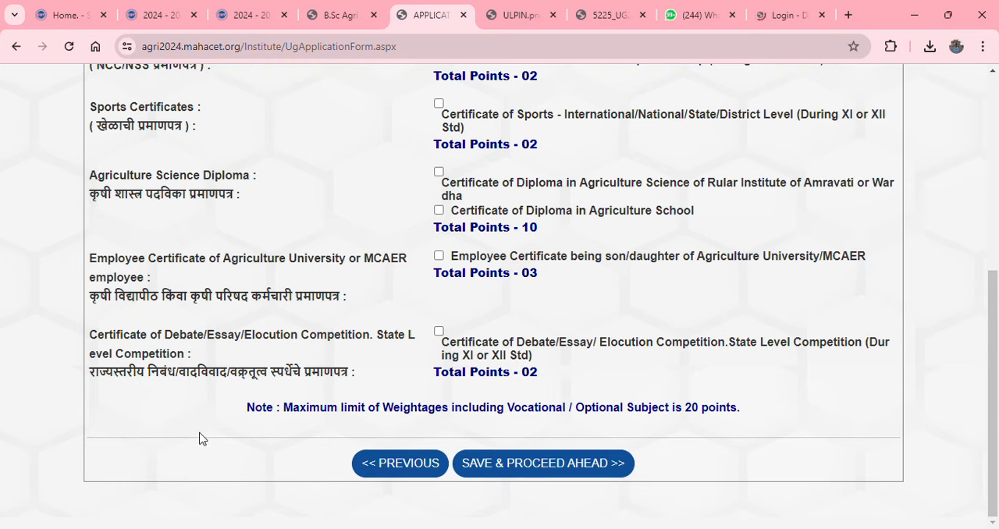
scroll(201, 438, up, 5)
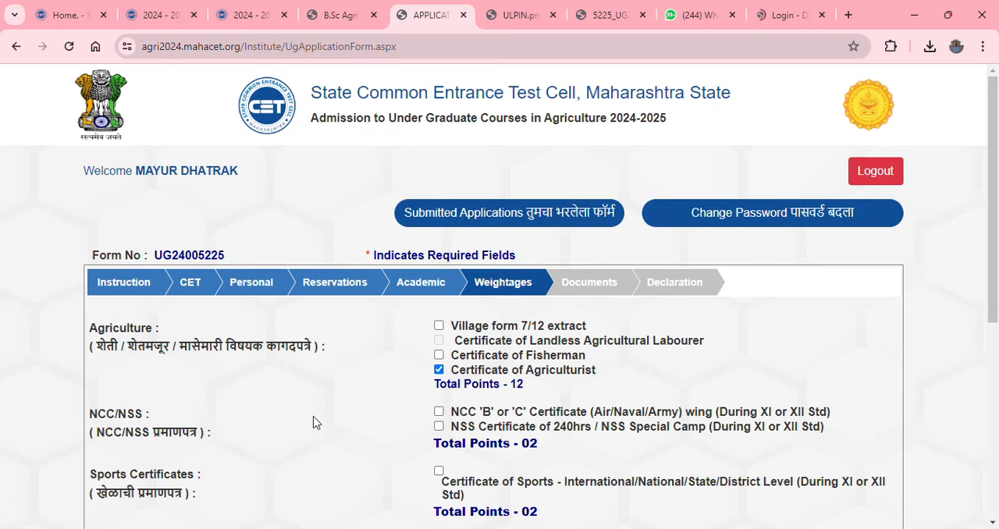
scroll(319, 411, down, 2)
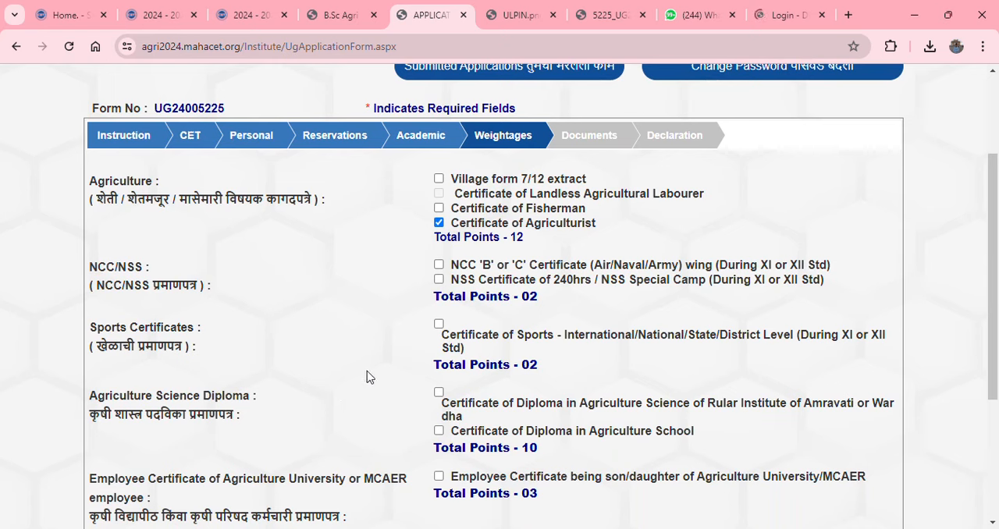
scroll(367, 377, down, 1)
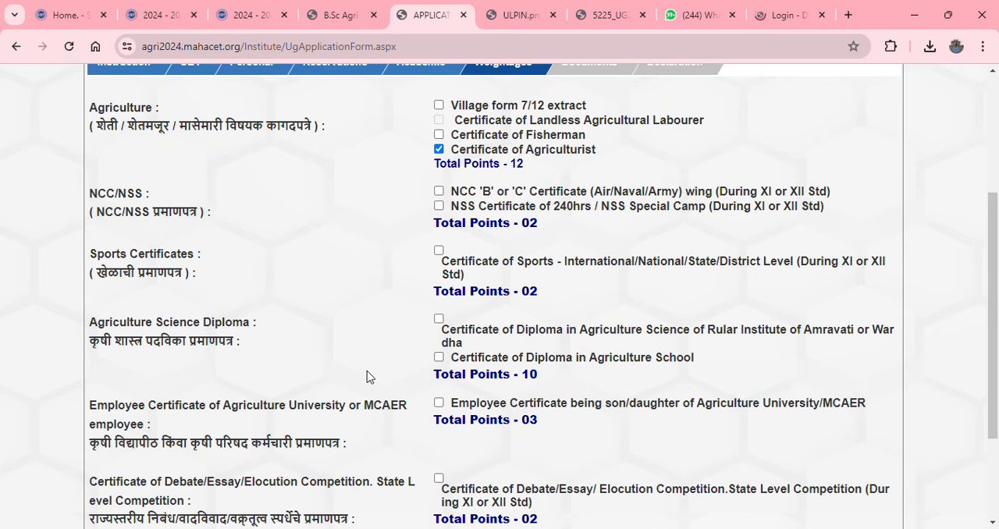
scroll(367, 377, down, 1)
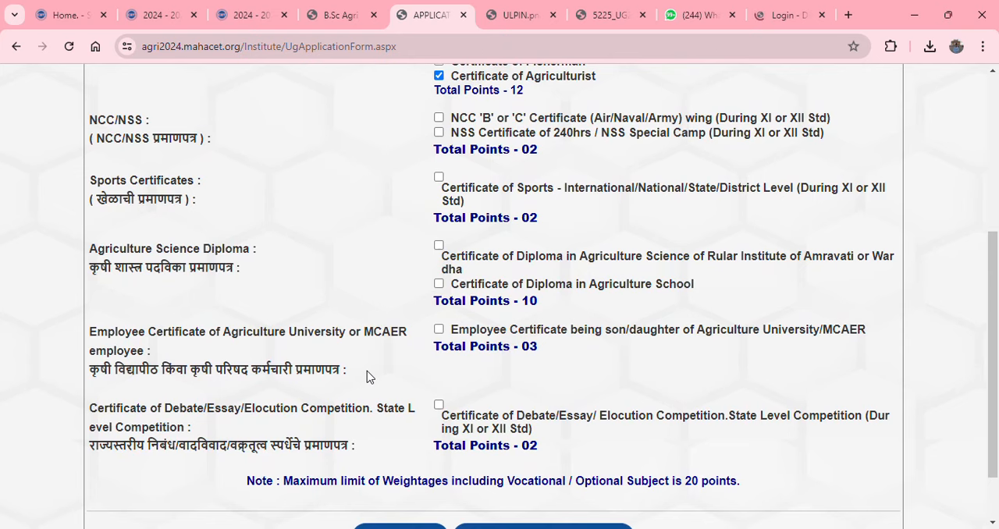
scroll(369, 377, down, 1)
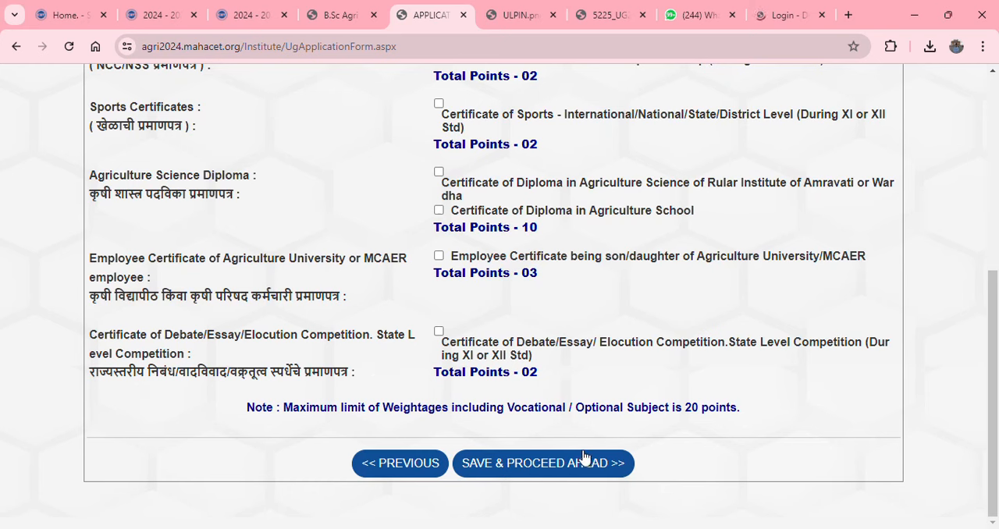
click(568, 471)
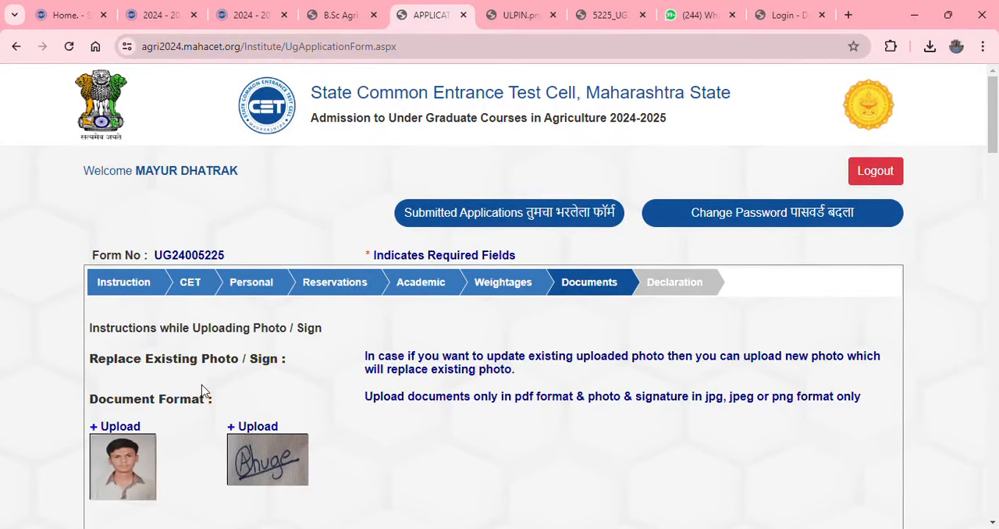
Upload PH1.JPEG as the applicant's photo in the Documents section
click(124, 427)
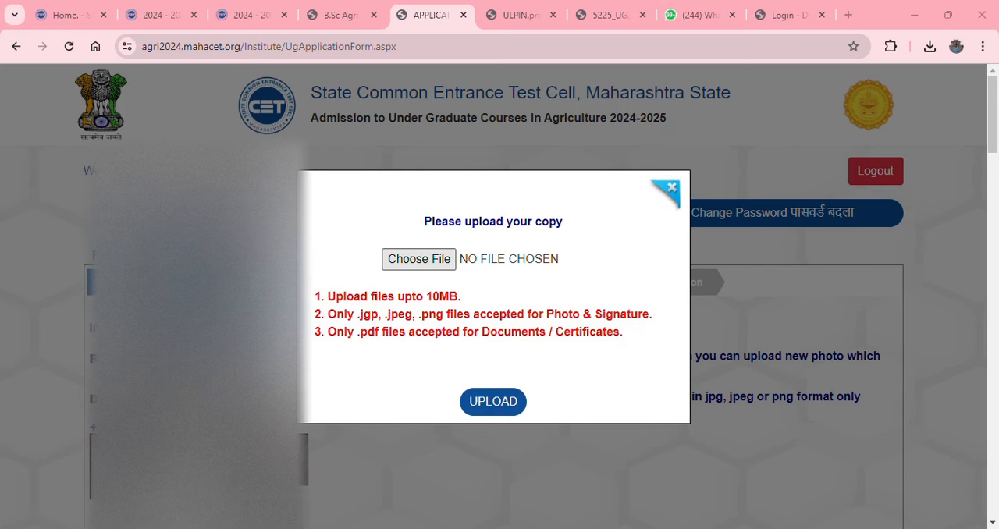
click(489, 410)
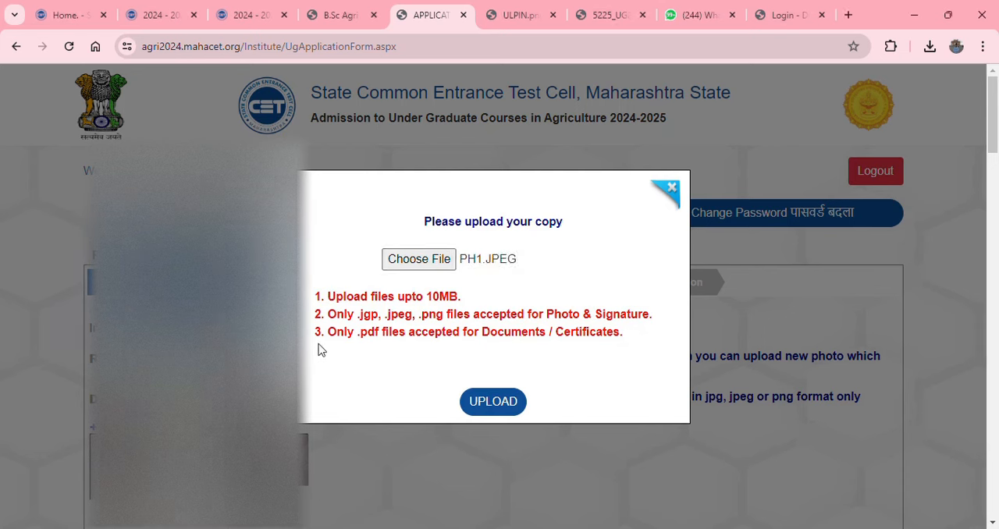
click(509, 413)
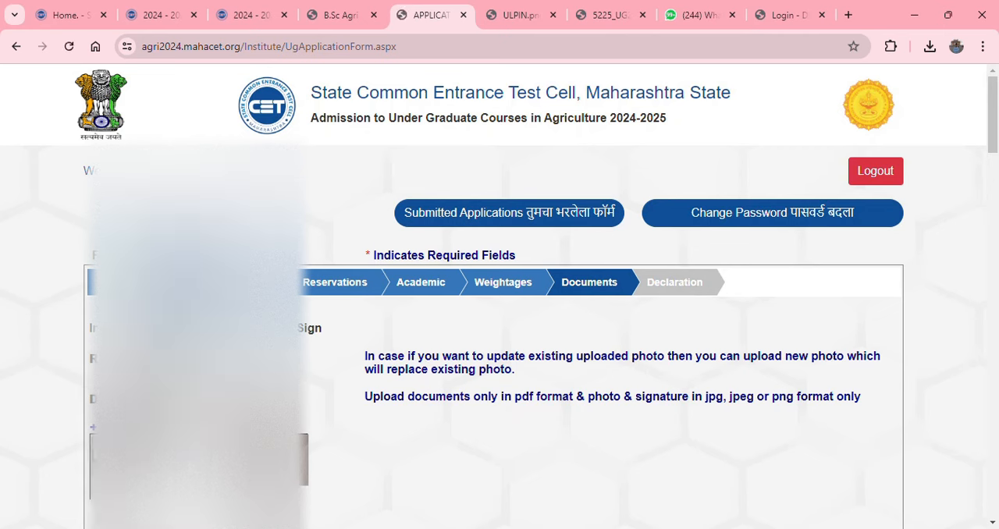
Review the domicile document choice in the Documents Check List and select College Leaving Certificate as the document for LC/TC
scroll(500, 296, down, 1)
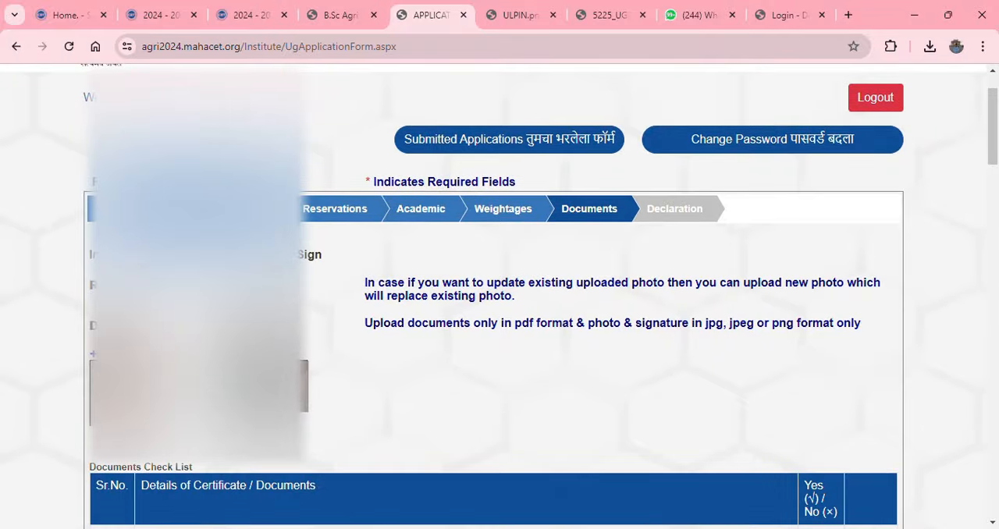
scroll(260, 435, down, 5)
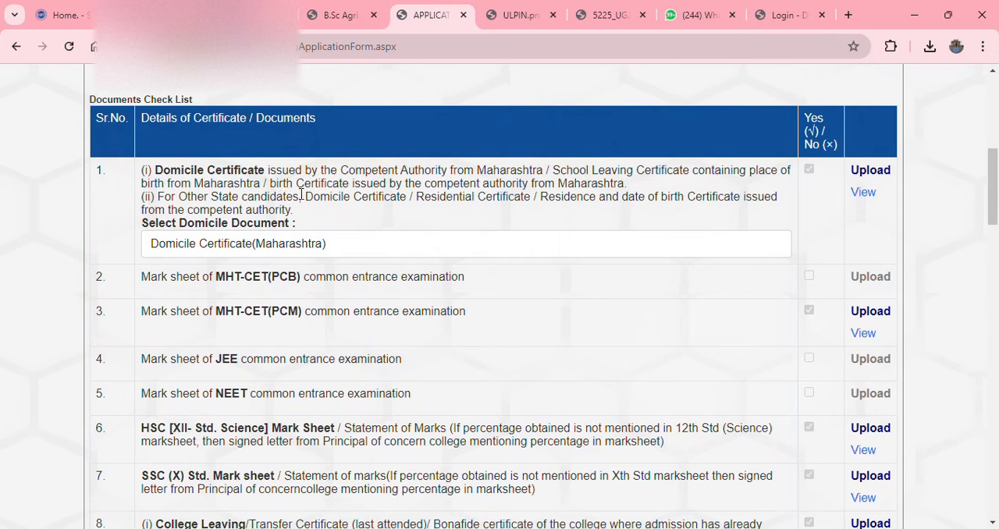
click(293, 247)
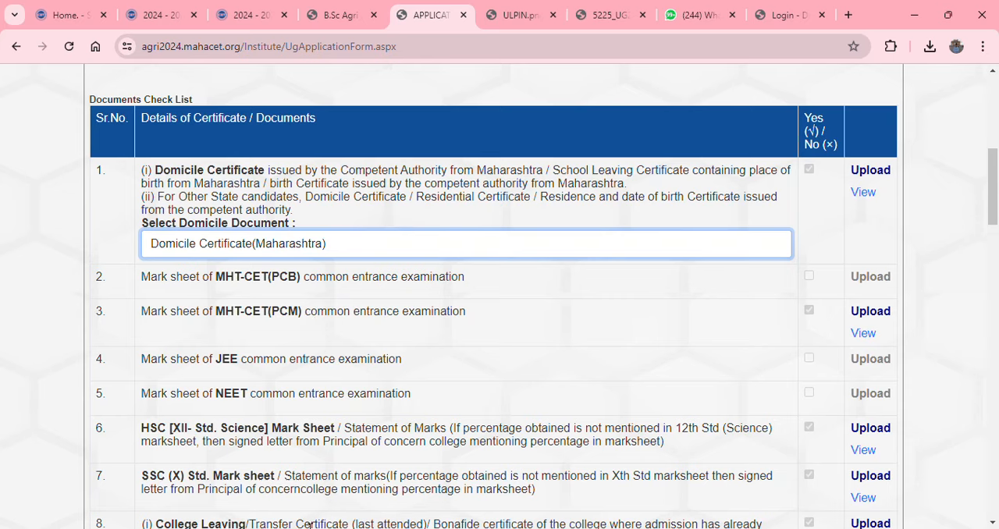
scroll(294, 497, down, 1)
scroll(294, 498, down, 1)
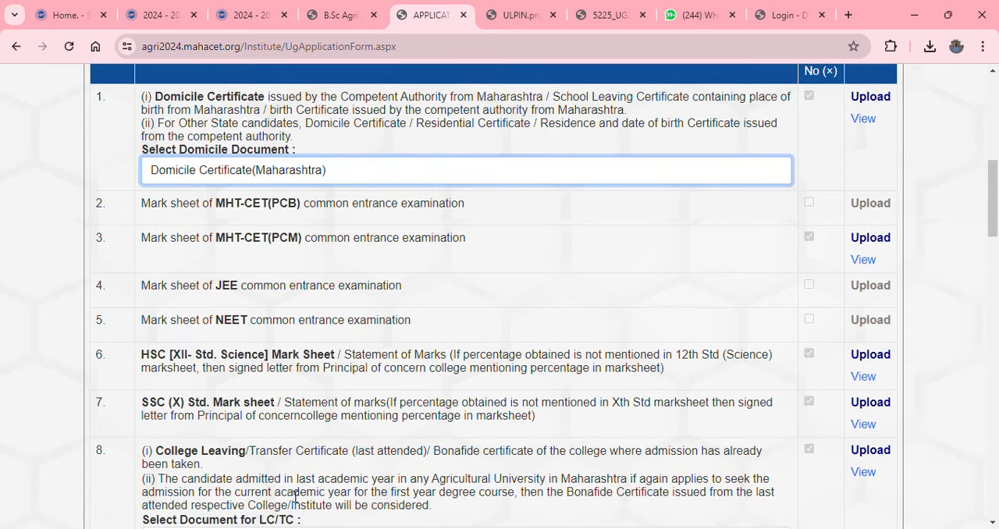
scroll(352, 440, down, 4)
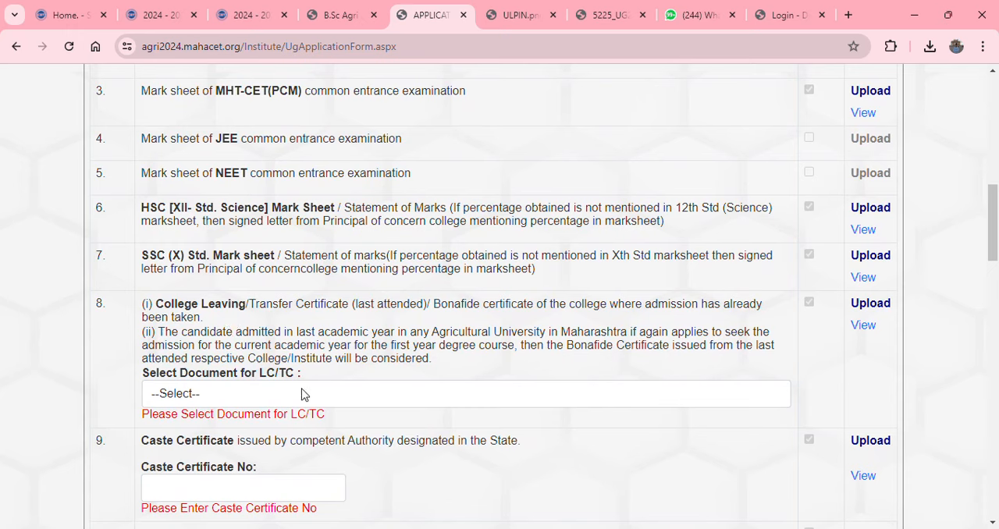
click(201, 402)
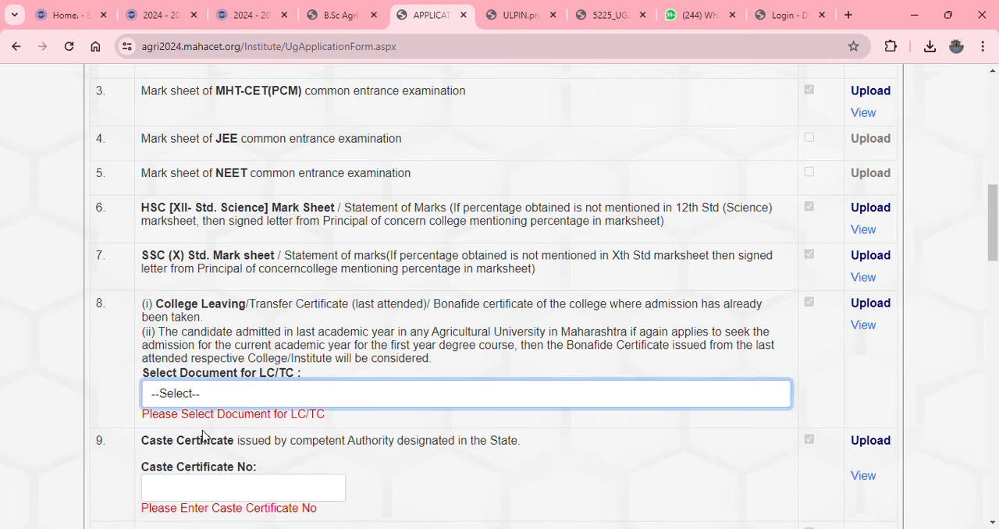
key(Down)
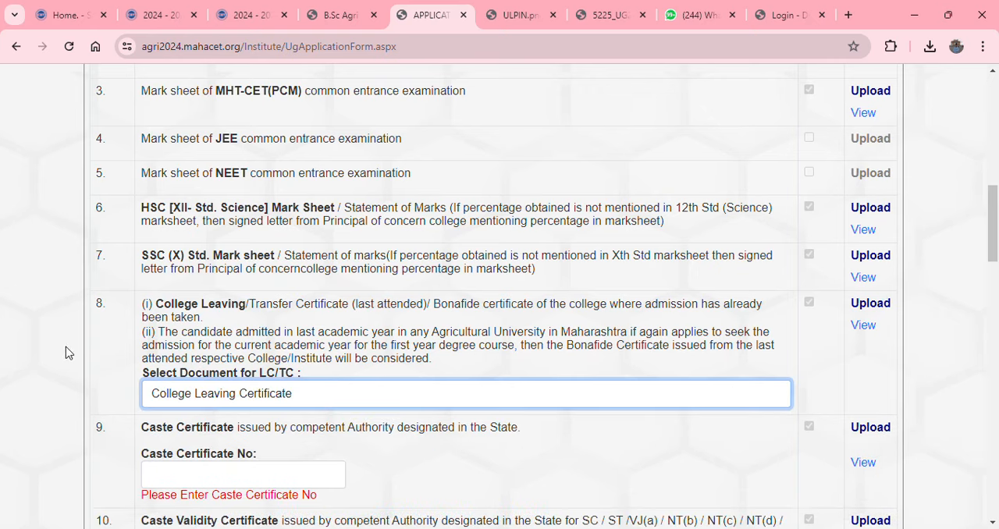
Enter the applicant's caste certificate number in the Caste Certificate row of the Documents Check List
scroll(67, 346, down, 2)
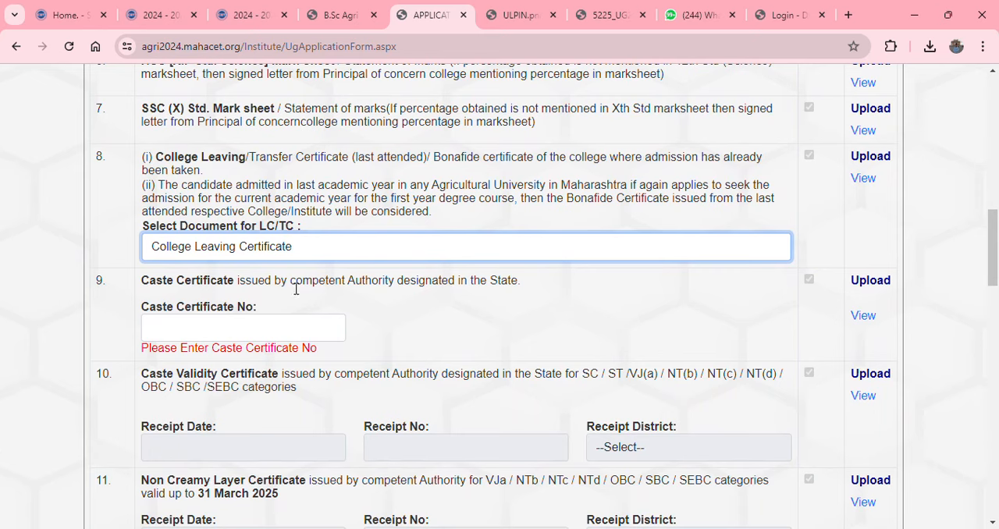
click(195, 335)
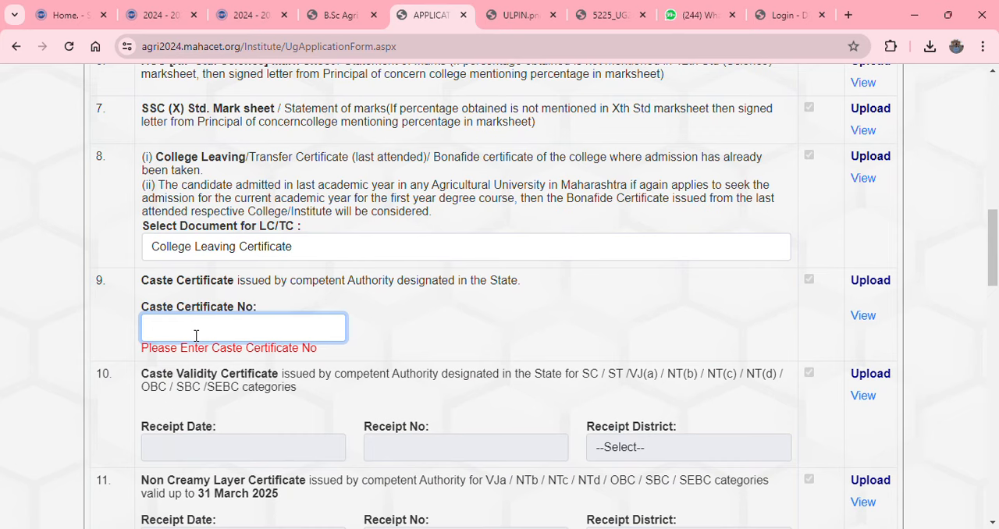
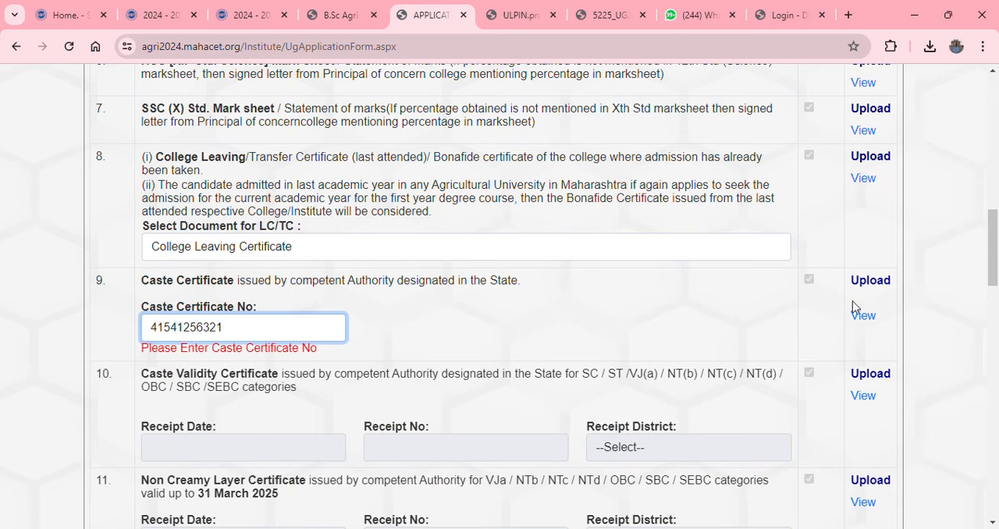
click(953, 321)
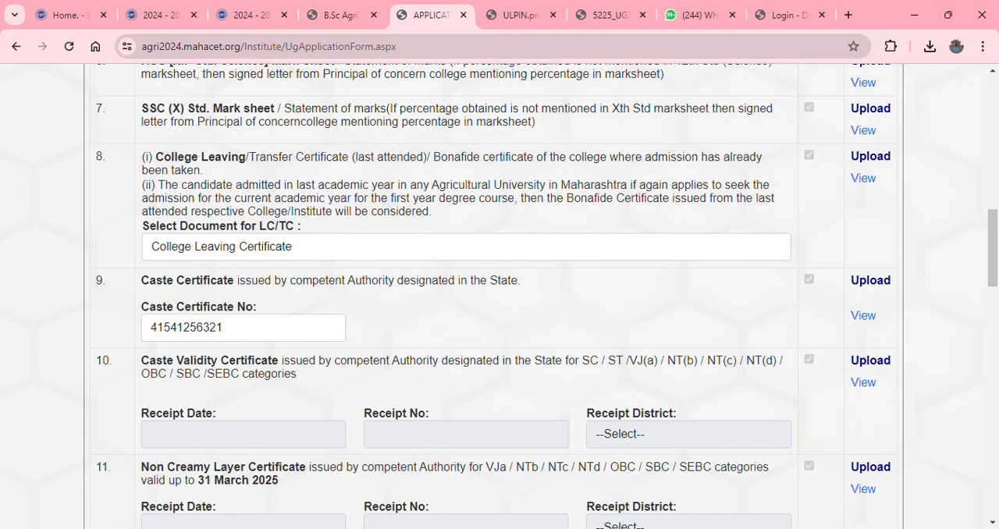
Review the remaining certificates in the Documents Check List, and save the Documents section to proceed to Declaration
scroll(523, 407, down, 2)
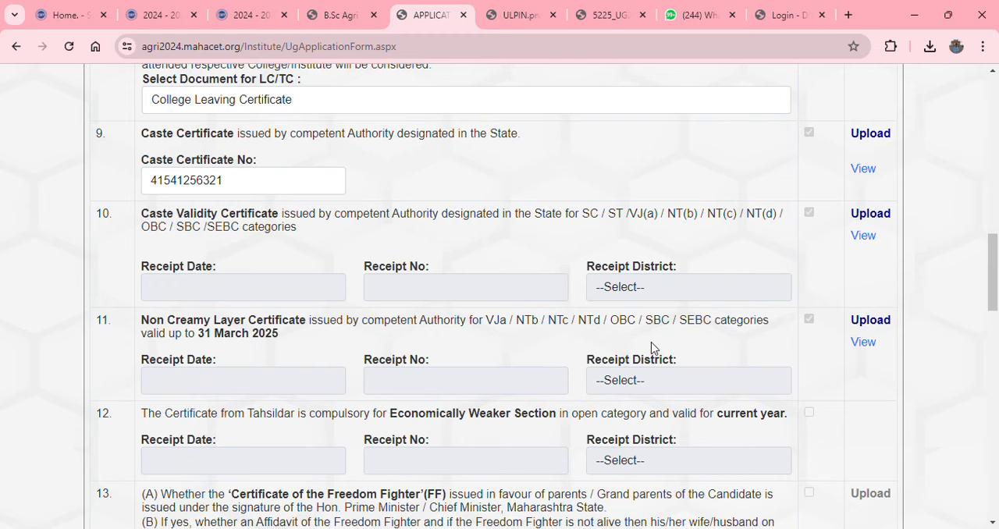
scroll(456, 358, down, 1)
scroll(457, 356, down, 6)
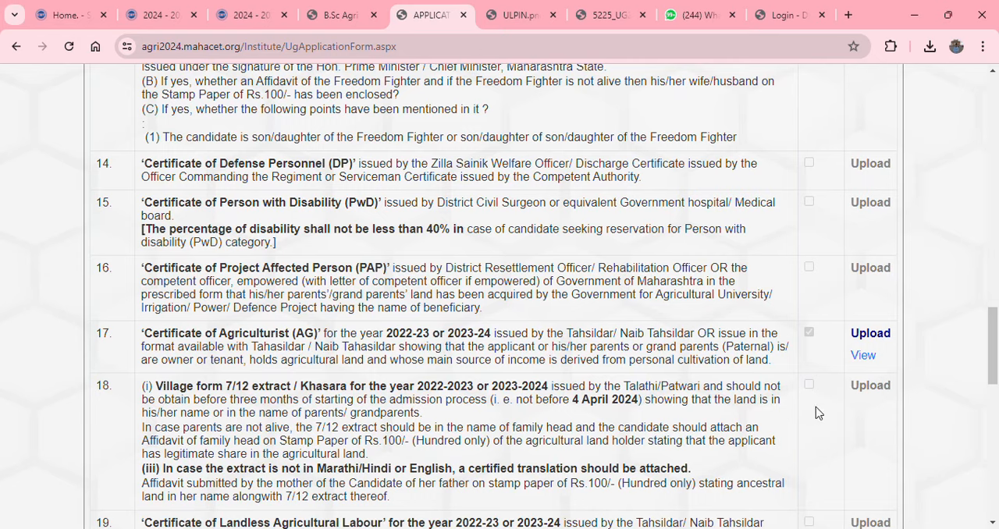
scroll(552, 375, down, 4)
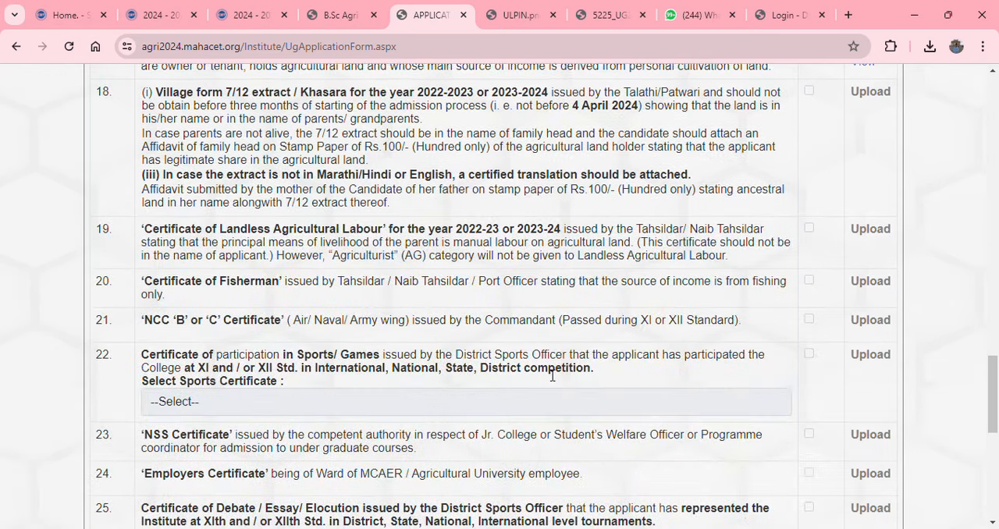
scroll(552, 375, down, 7)
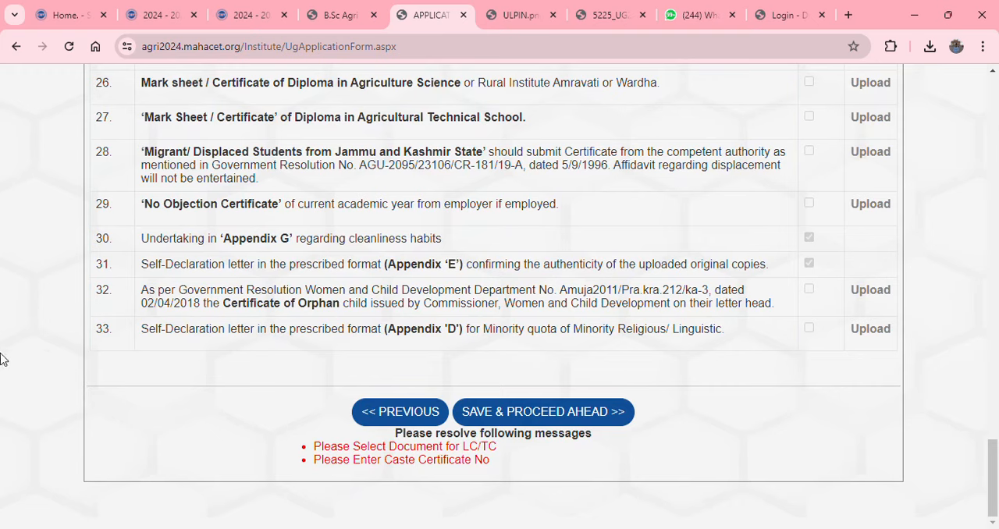
click(530, 414)
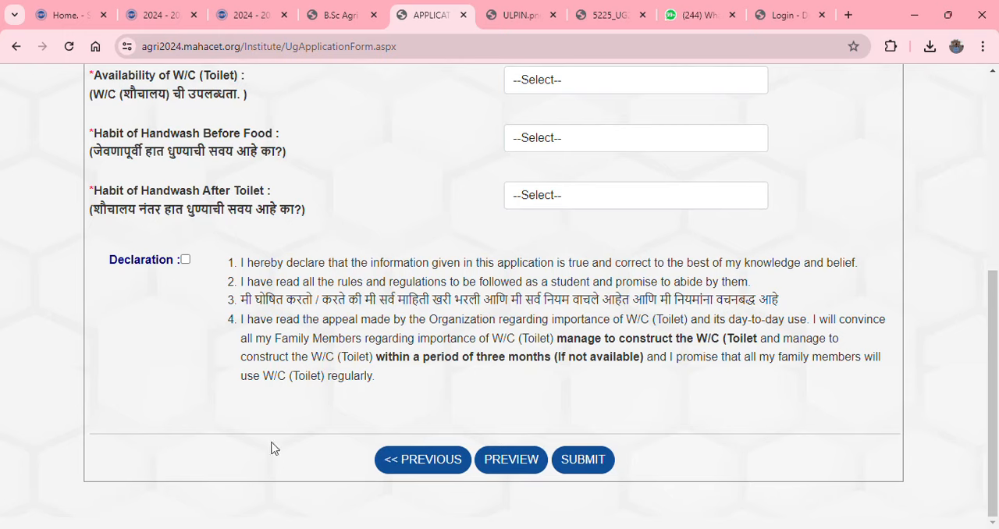
Set the number of family members and of members utilizing the W/C to 4 each, and the availability of W/C to Yes
scroll(191, 427, up, 5)
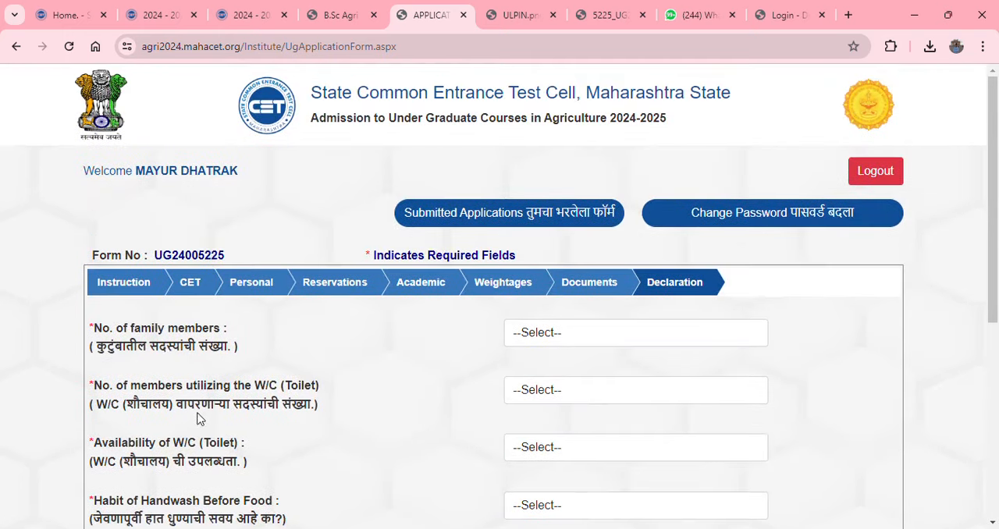
click(546, 333)
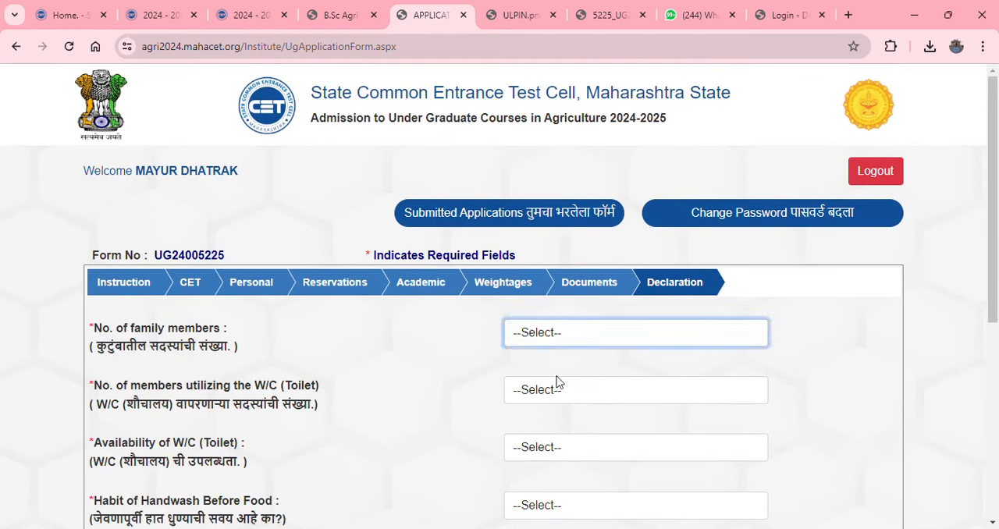
key(4)
key(Tab)
text(4)
scroll(359, 402, down, 2)
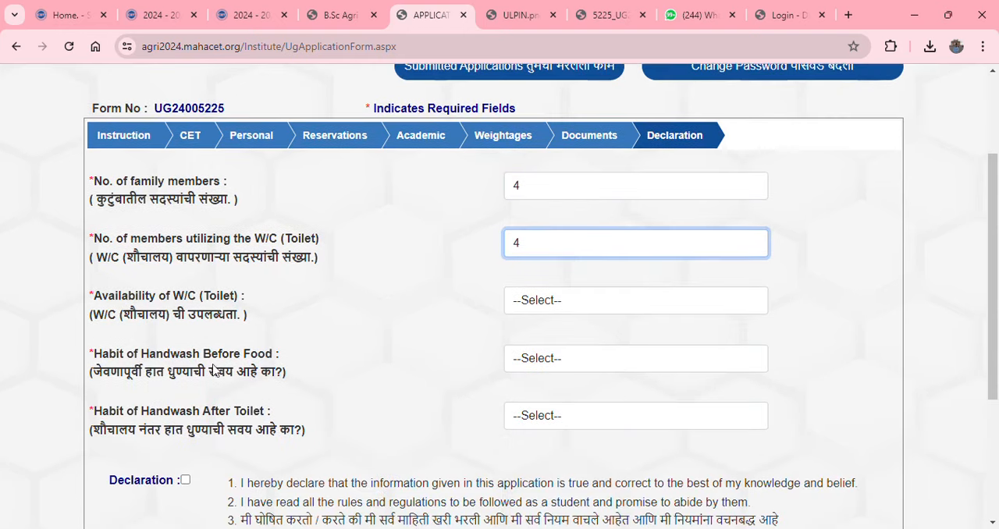
key(Tab)
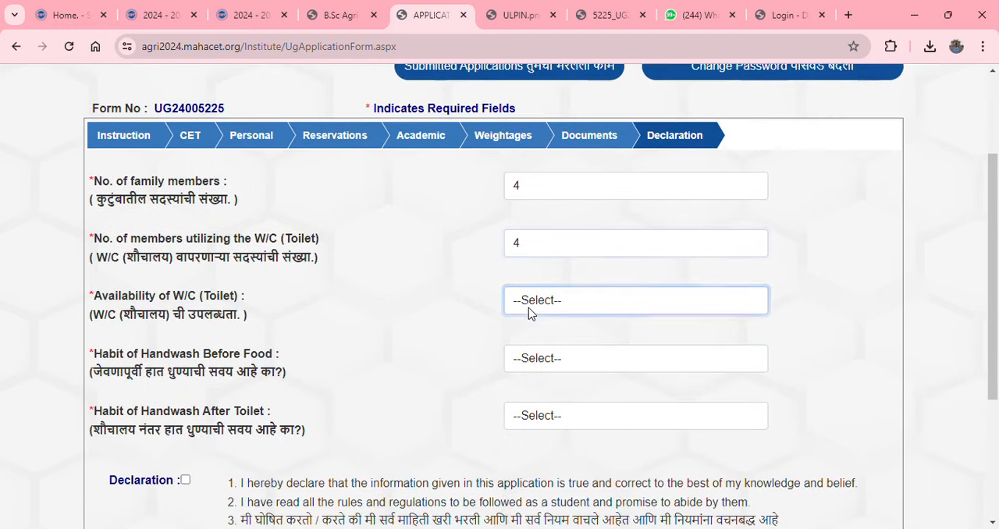
text(y)
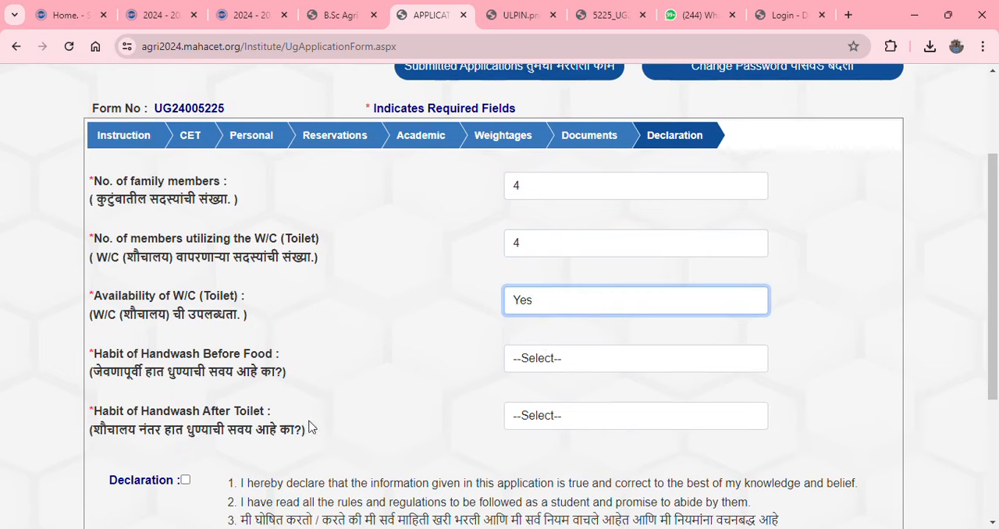
click(166, 383)
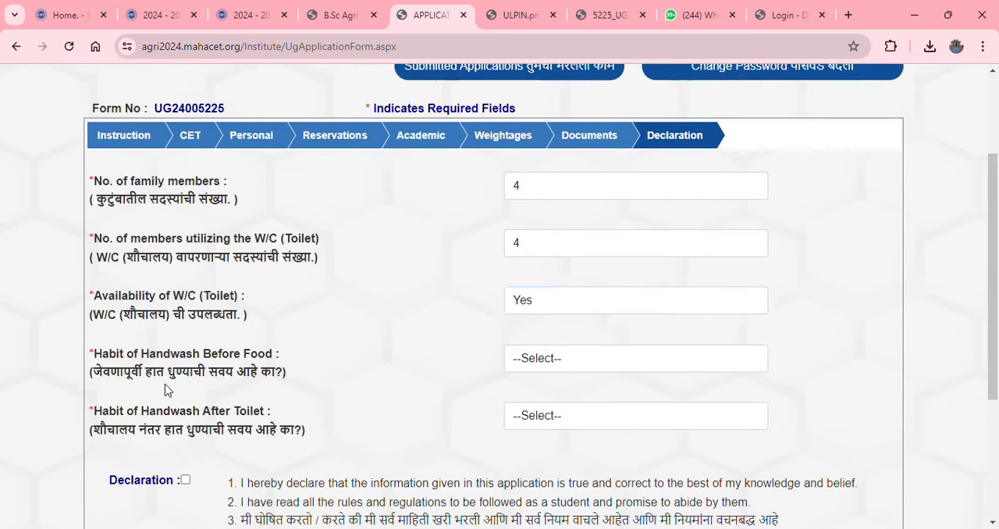
Set Habit of Handwash Before Food to Yes, and the way of washing hands before food to With Soap
click(530, 369)
click(523, 401)
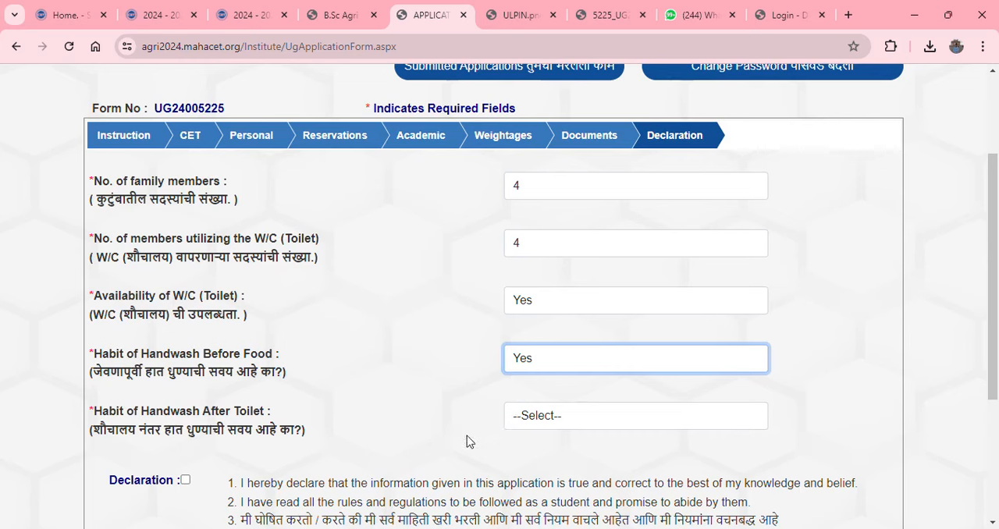
click(521, 429)
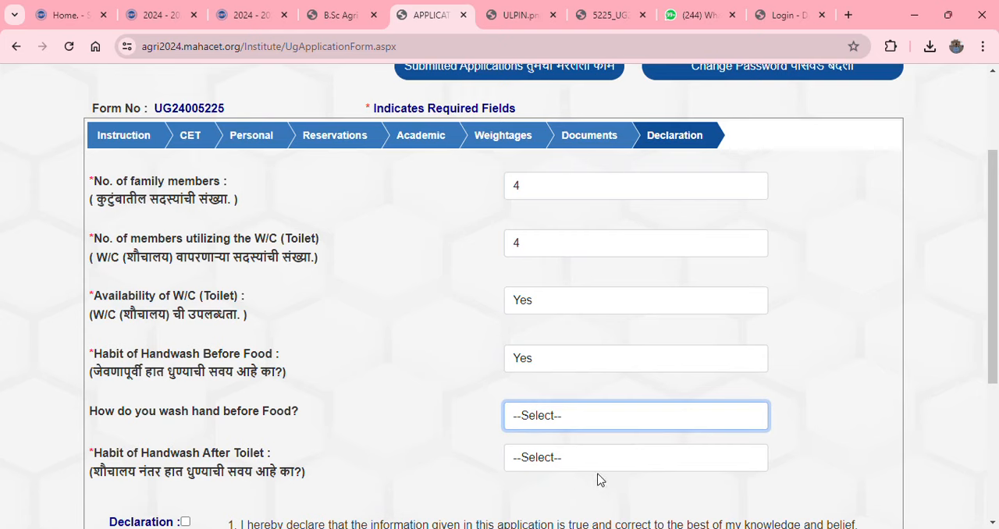
key(Down)
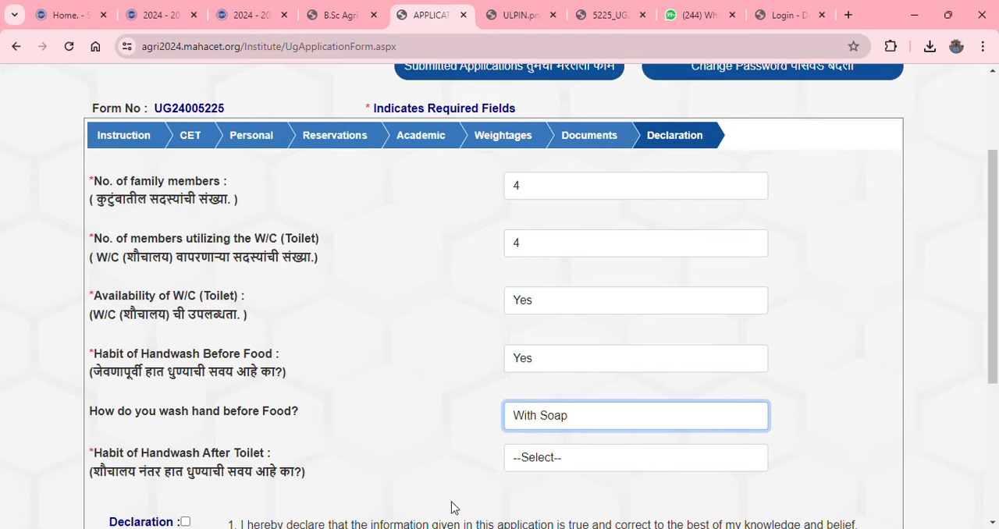
Set Habit of Handwash After Toilet to Yes and its washing method to With Soap, and accept the declaration
scroll(431, 385, down, 1)
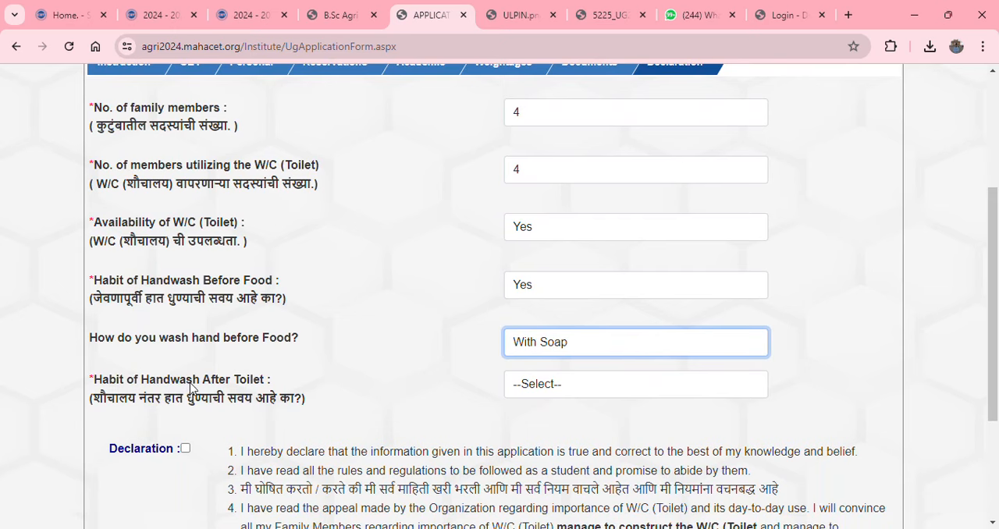
click(559, 390)
click(555, 426)
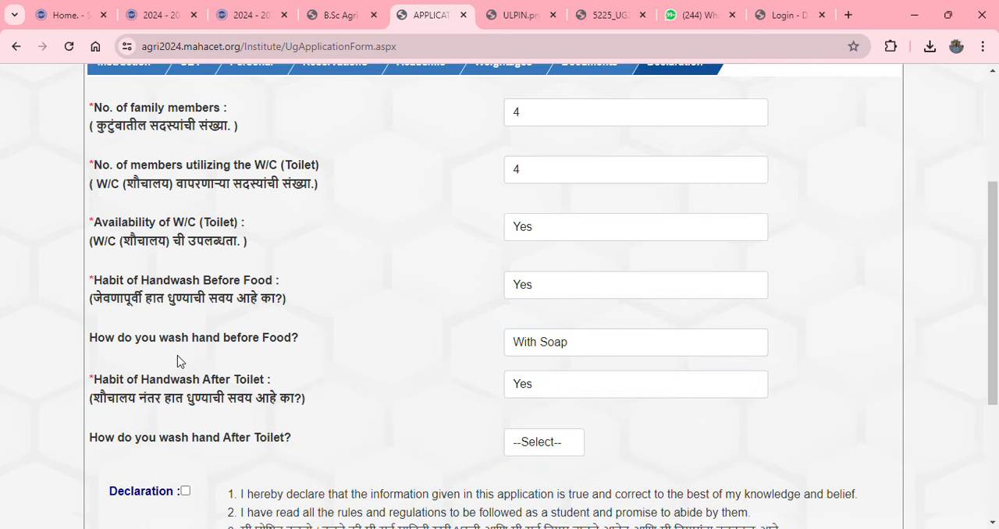
click(571, 343)
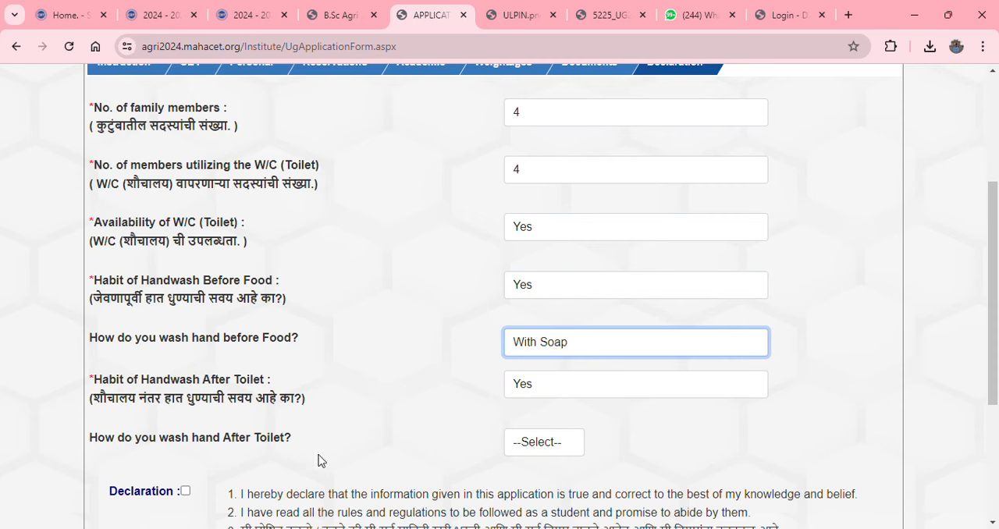
click(537, 446)
click(553, 486)
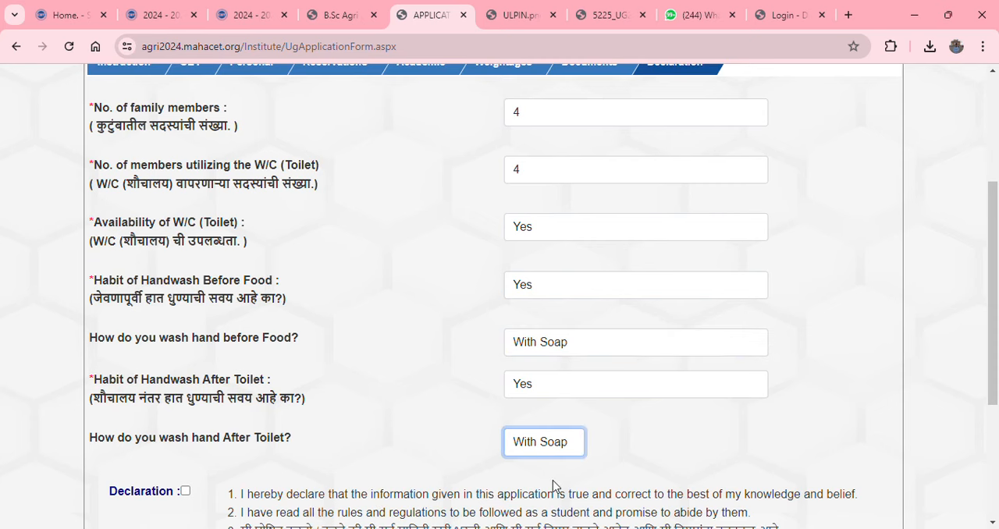
scroll(558, 312, down, 3)
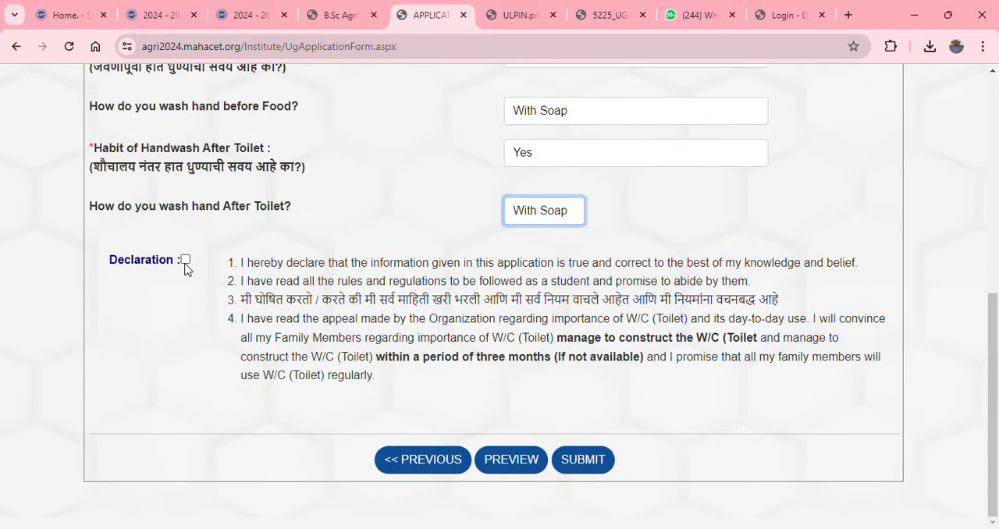
click(185, 262)
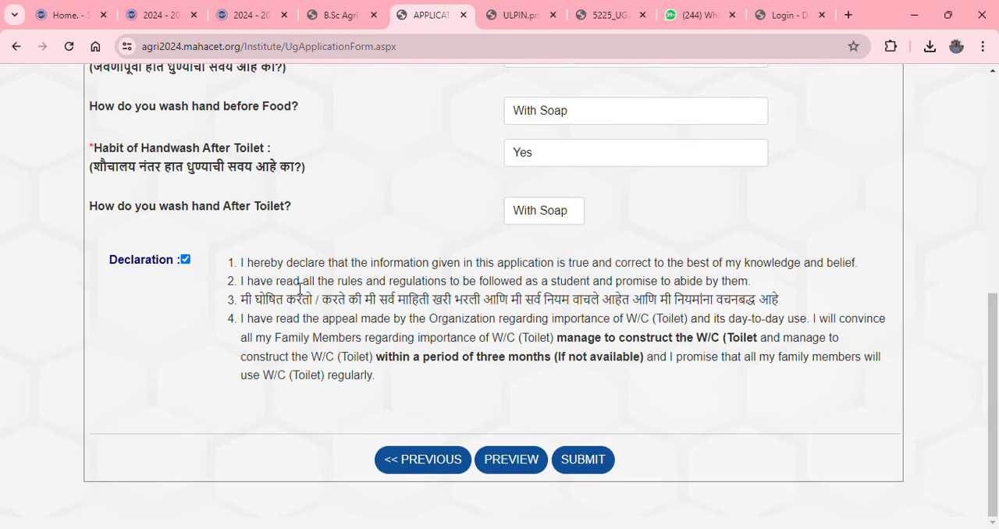